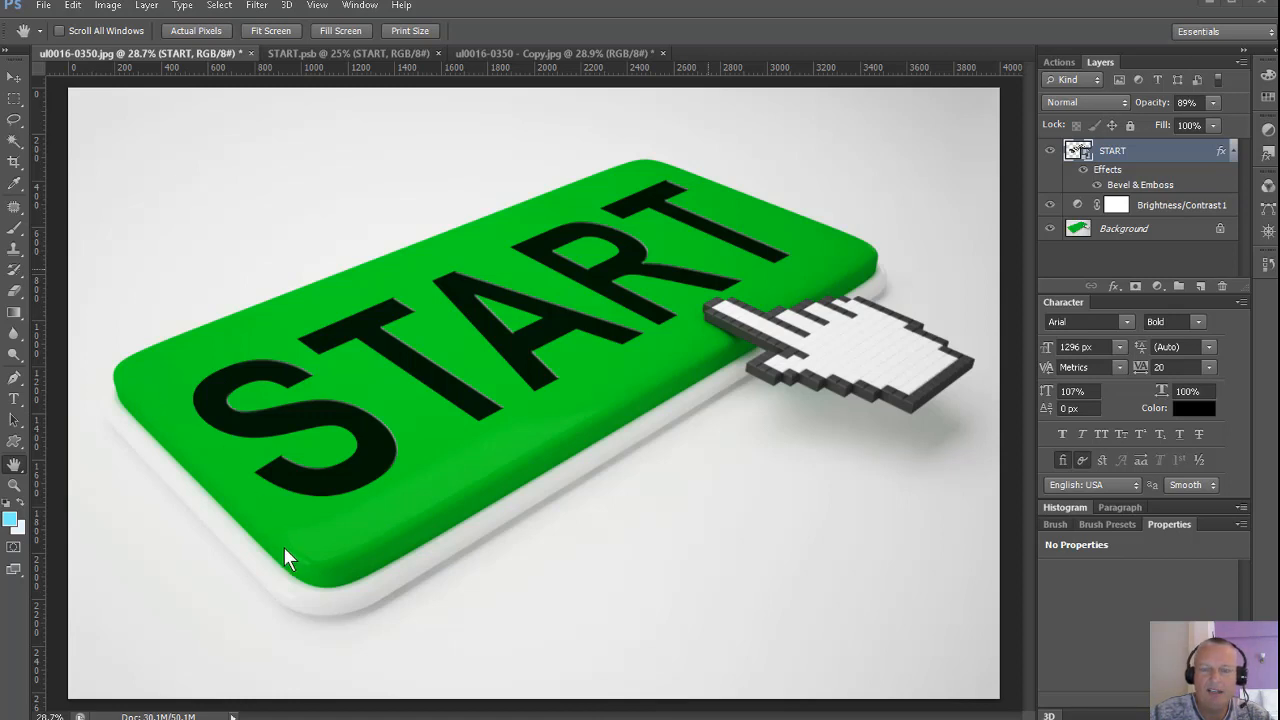
Bring up the blank button copy, then switch to the browser and look through the Shutterstock portfolio's button images.
{"action": "left_click", "coordinate": [502, 53]}
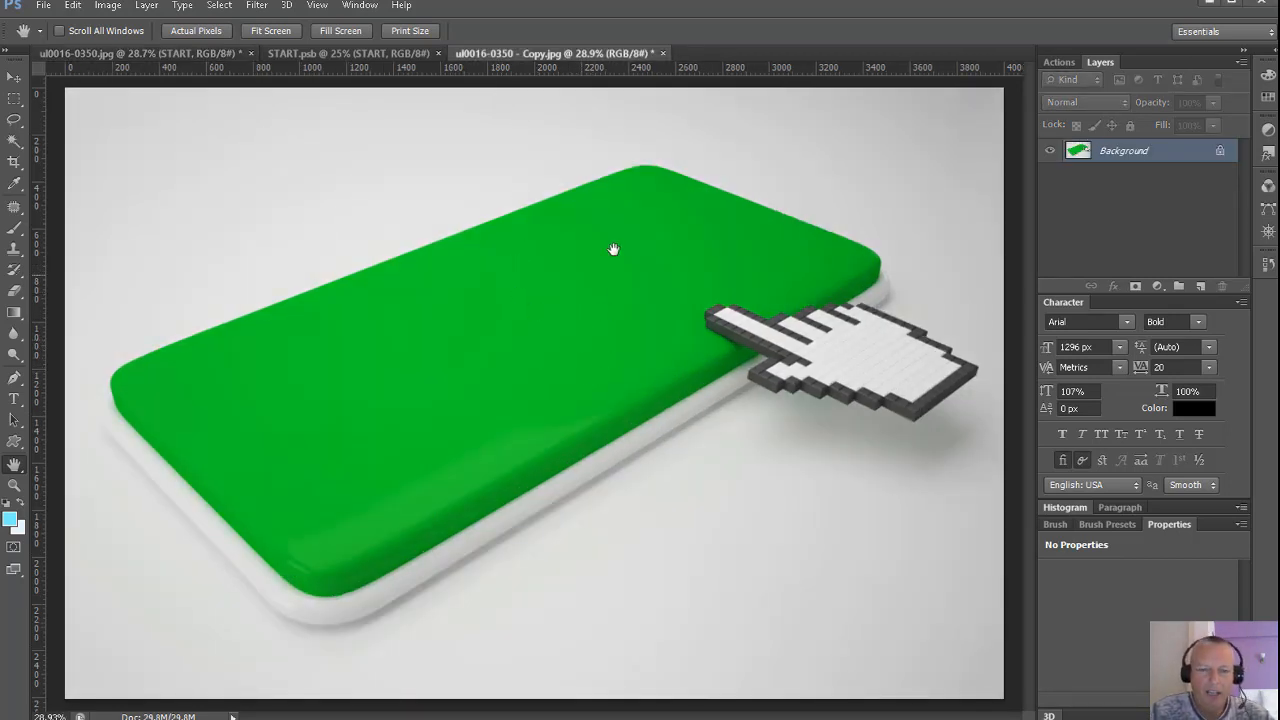
{"action": "key", "text": "alt+Tab"}
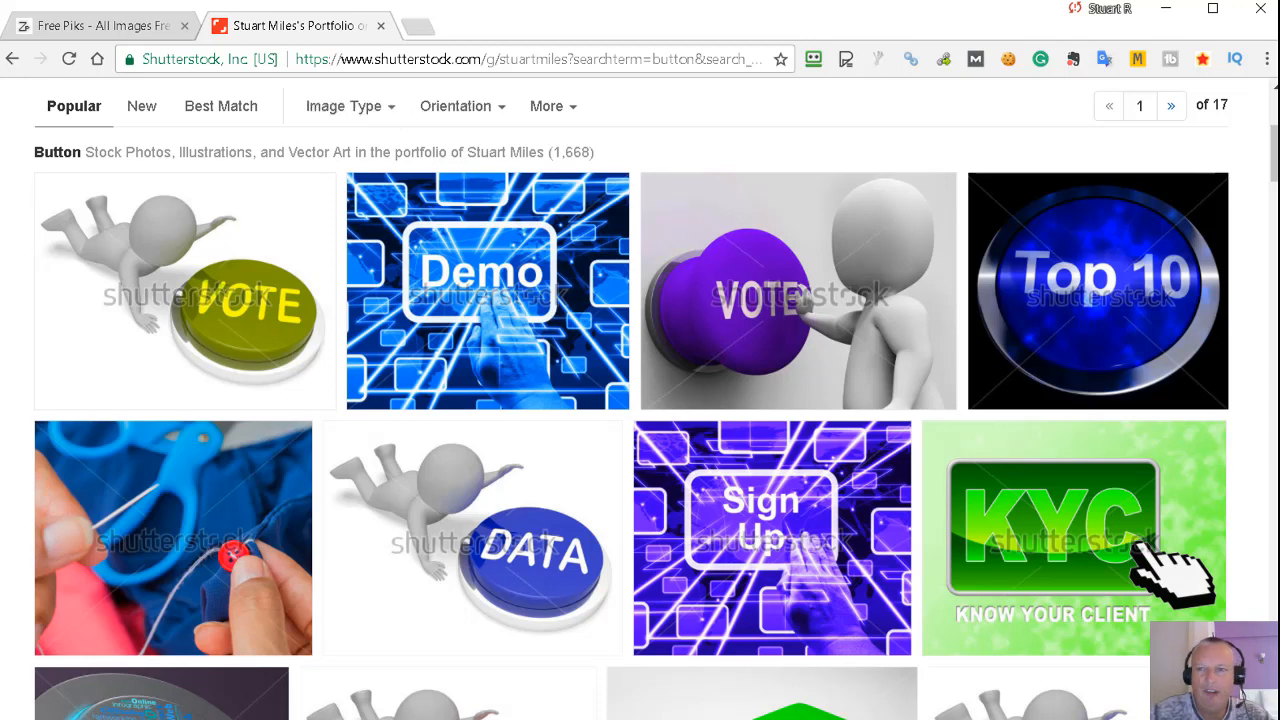
{"action": "scroll", "coordinate": [120, 255], "scroll_direction": "down", "scroll_amount": 1}
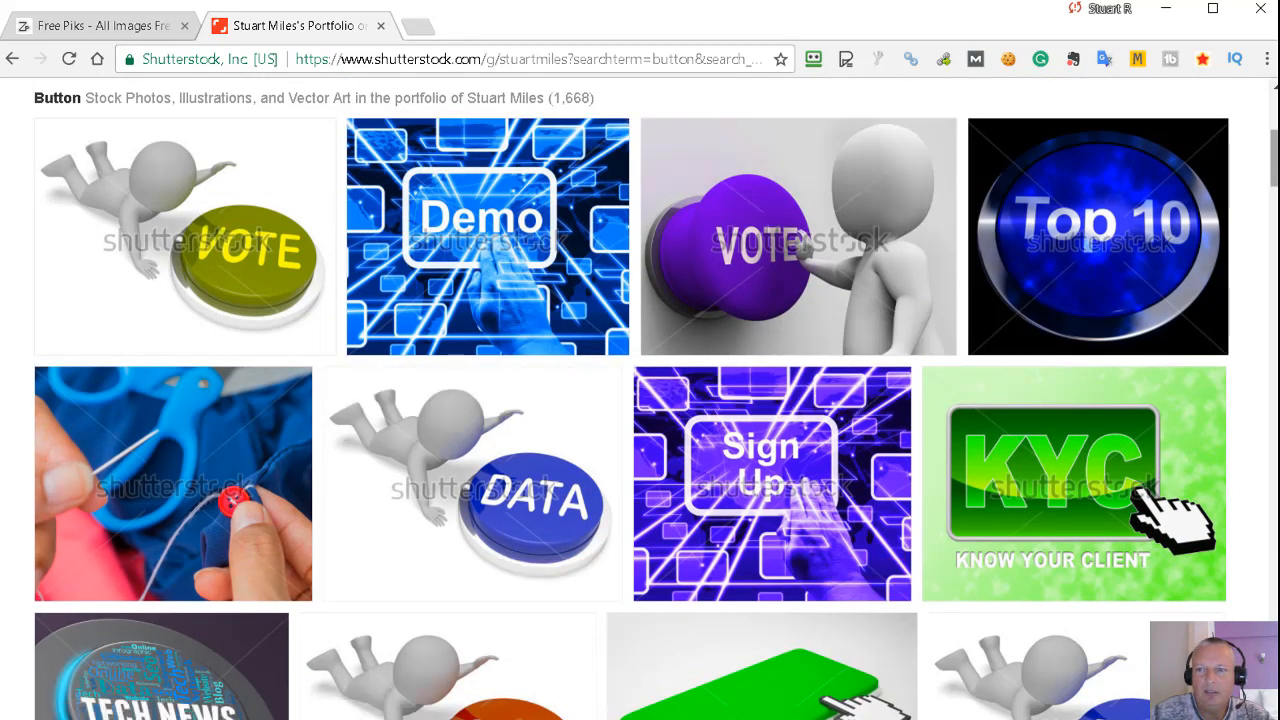
{"action": "scroll", "coordinate": [1125, 150], "scroll_direction": "down", "scroll_amount": 6}
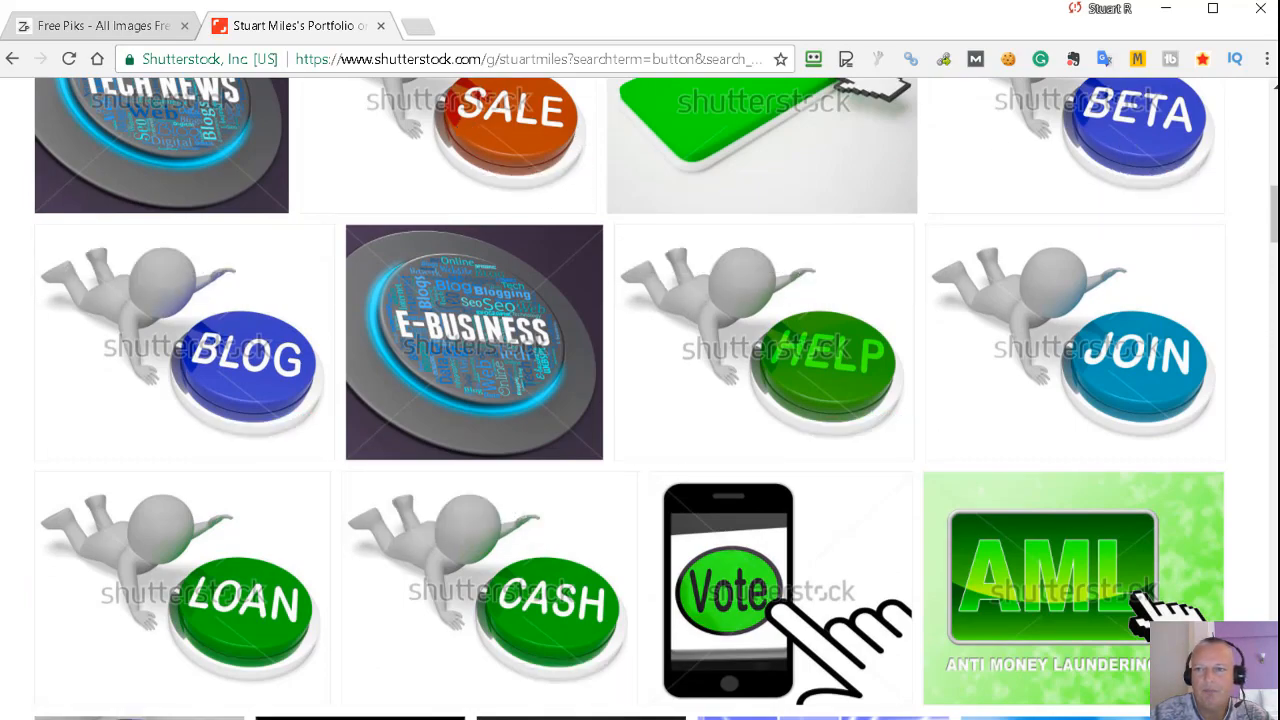
{"action": "left_click_drag", "start_coordinate": [1274, 217], "coordinate": [1274, 134]}
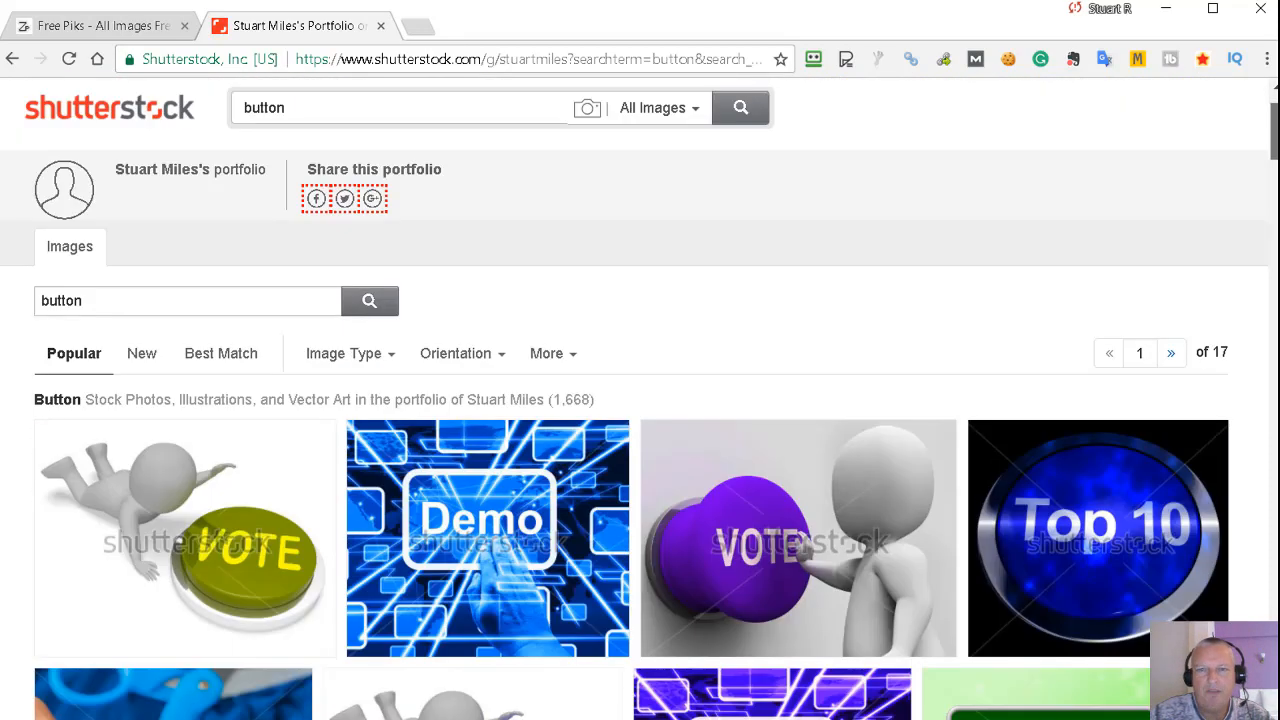
{"action": "scroll", "coordinate": [1207, 173], "scroll_direction": "up", "scroll_amount": 1}
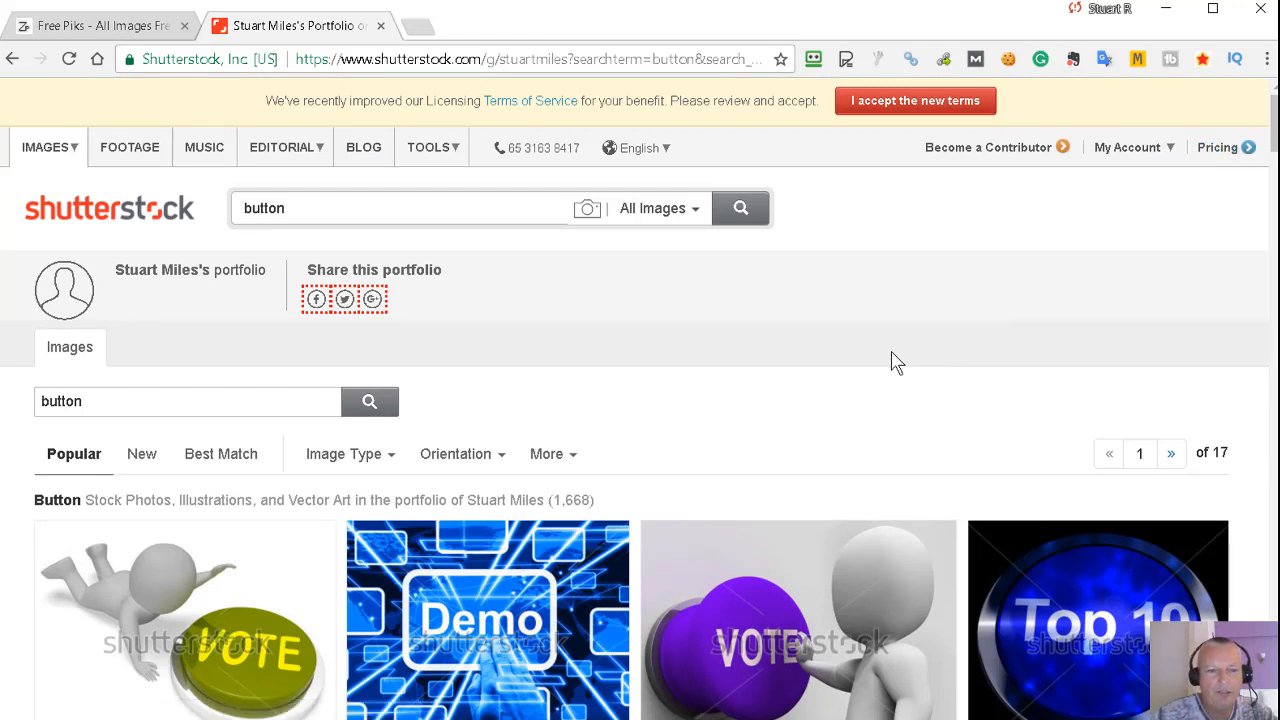
Search BlogPiks for "button copyspace" and look through the blank button images.
{"action": "left_click", "coordinate": [116, 30]}
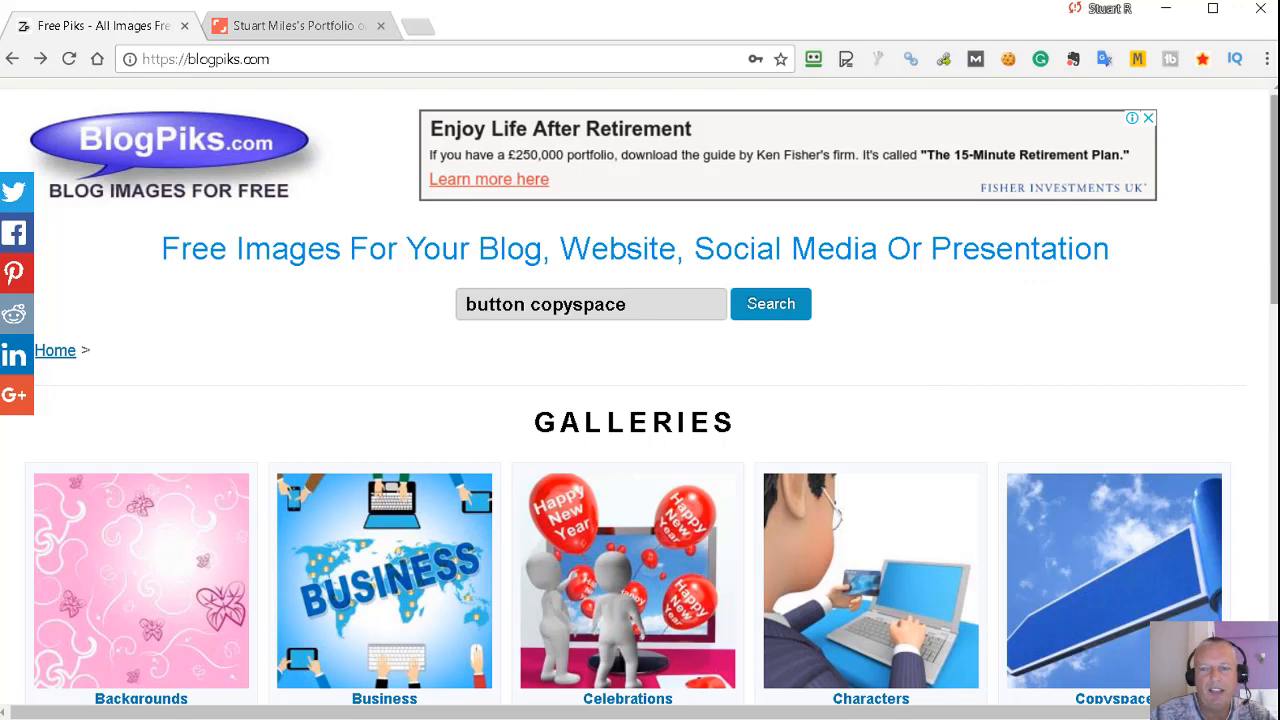
{"action": "scroll", "coordinate": [1274, 200], "scroll_direction": "down", "scroll_amount": 1}
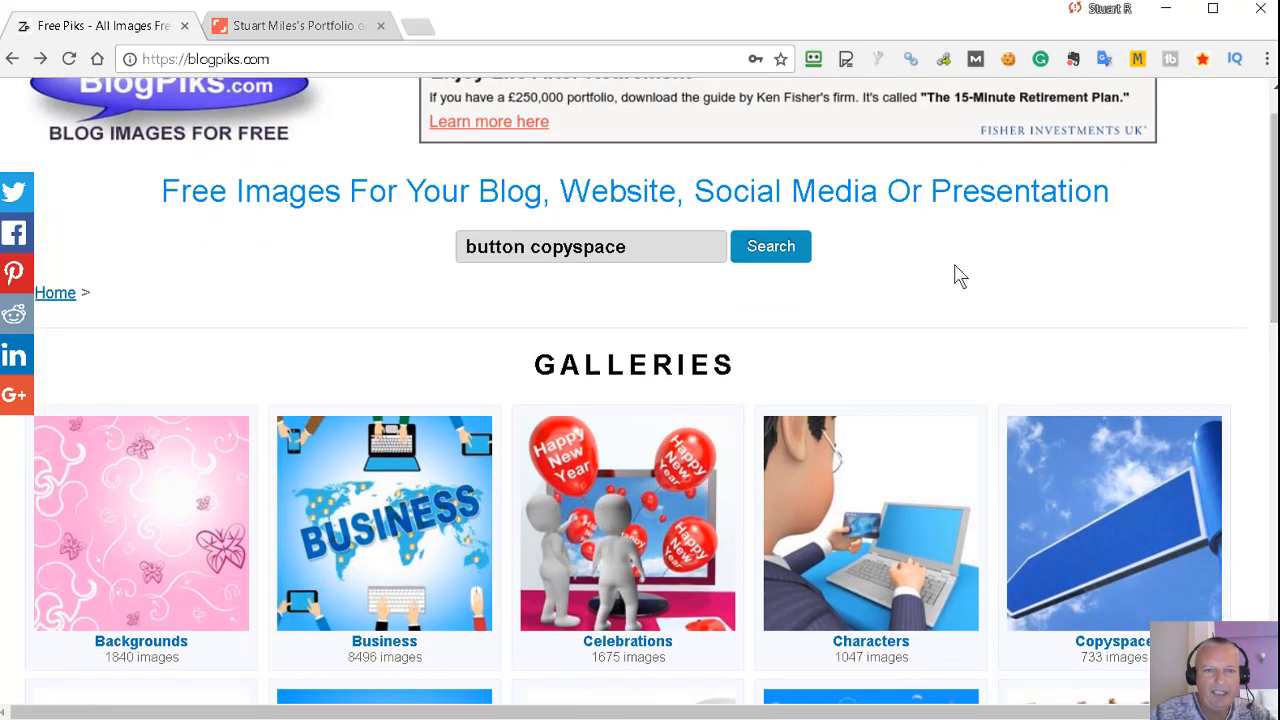
{"action": "scroll", "coordinate": [195, 195], "scroll_direction": "up", "scroll_amount": 1}
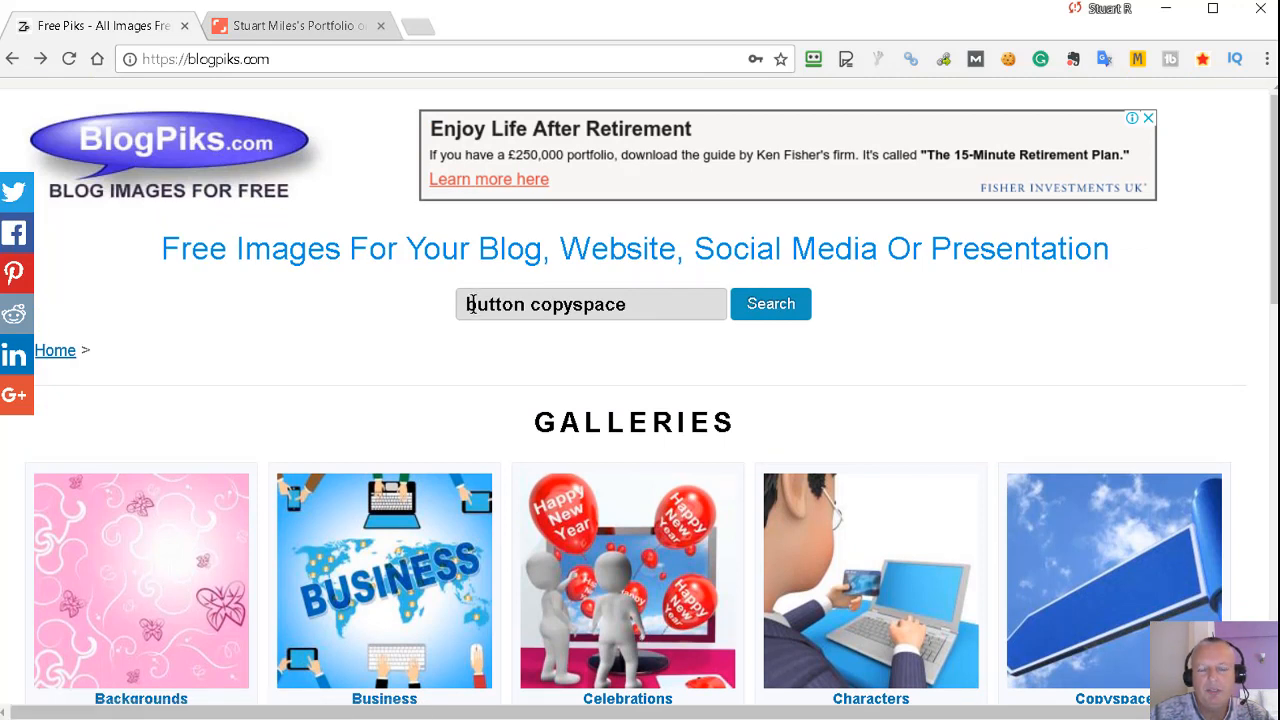
{"action": "left_click", "coordinate": [766, 318]}
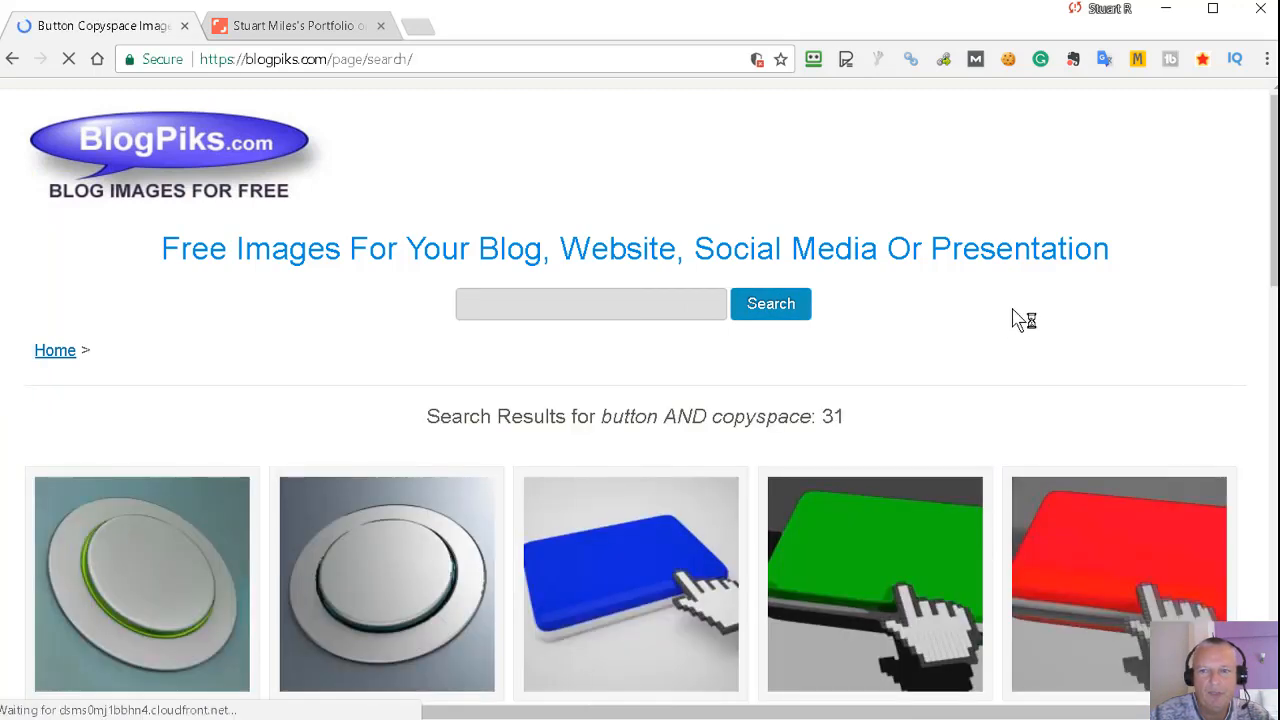
{"action": "scroll", "coordinate": [1013, 312], "scroll_direction": "down", "scroll_amount": 1}
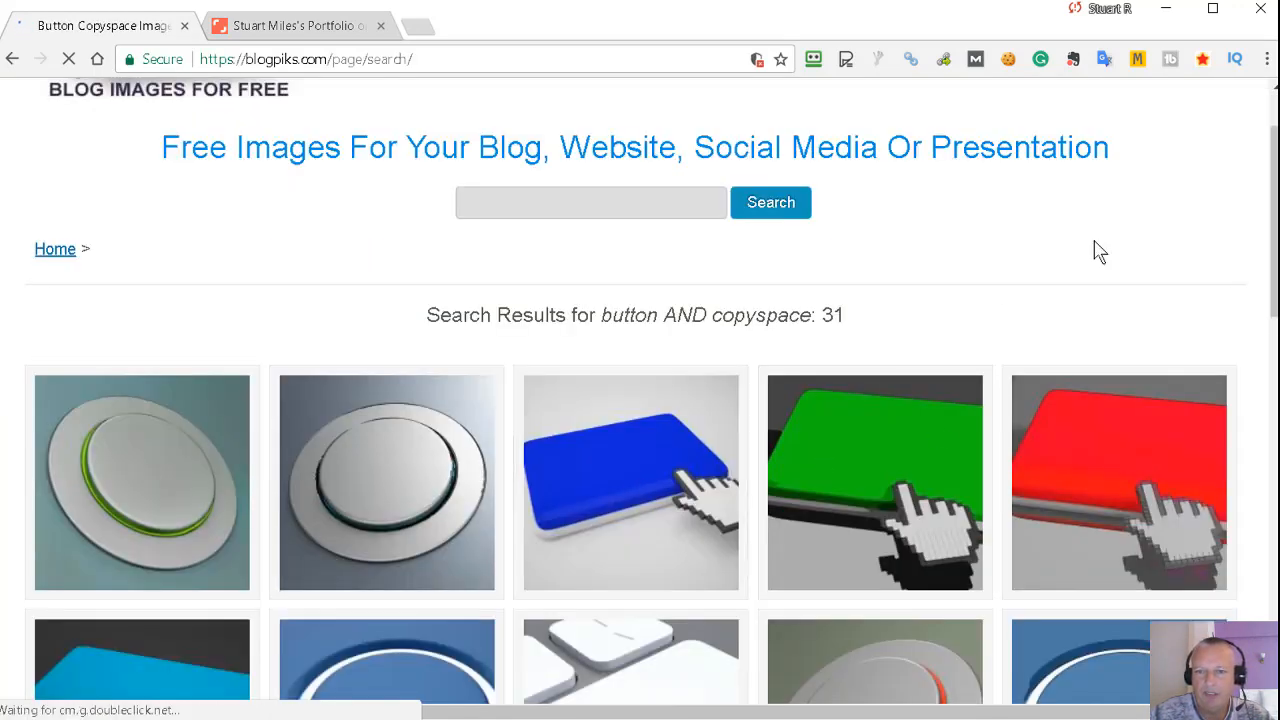
{"action": "scroll", "coordinate": [1257, 243], "scroll_direction": "down", "scroll_amount": 1}
{"action": "scroll", "coordinate": [1246, 337], "scroll_direction": "down", "scroll_amount": 4}
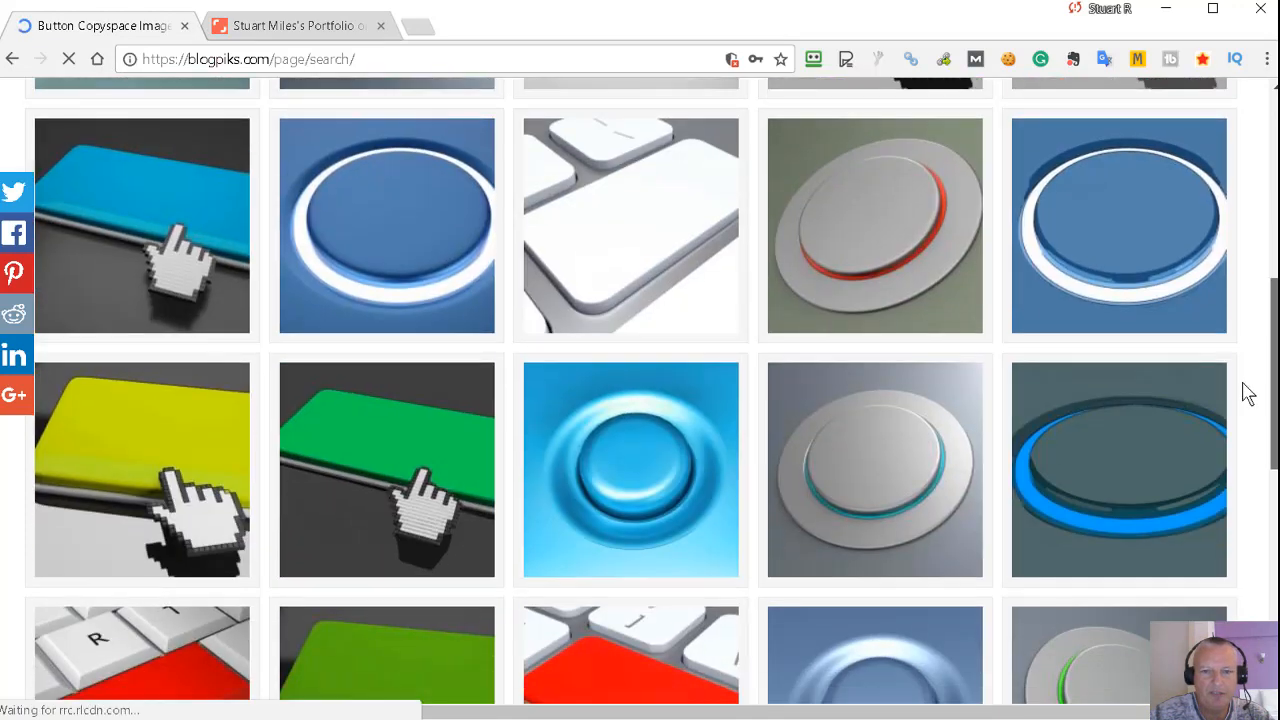
{"action": "scroll", "coordinate": [1246, 392], "scroll_direction": "down", "scroll_amount": 4}
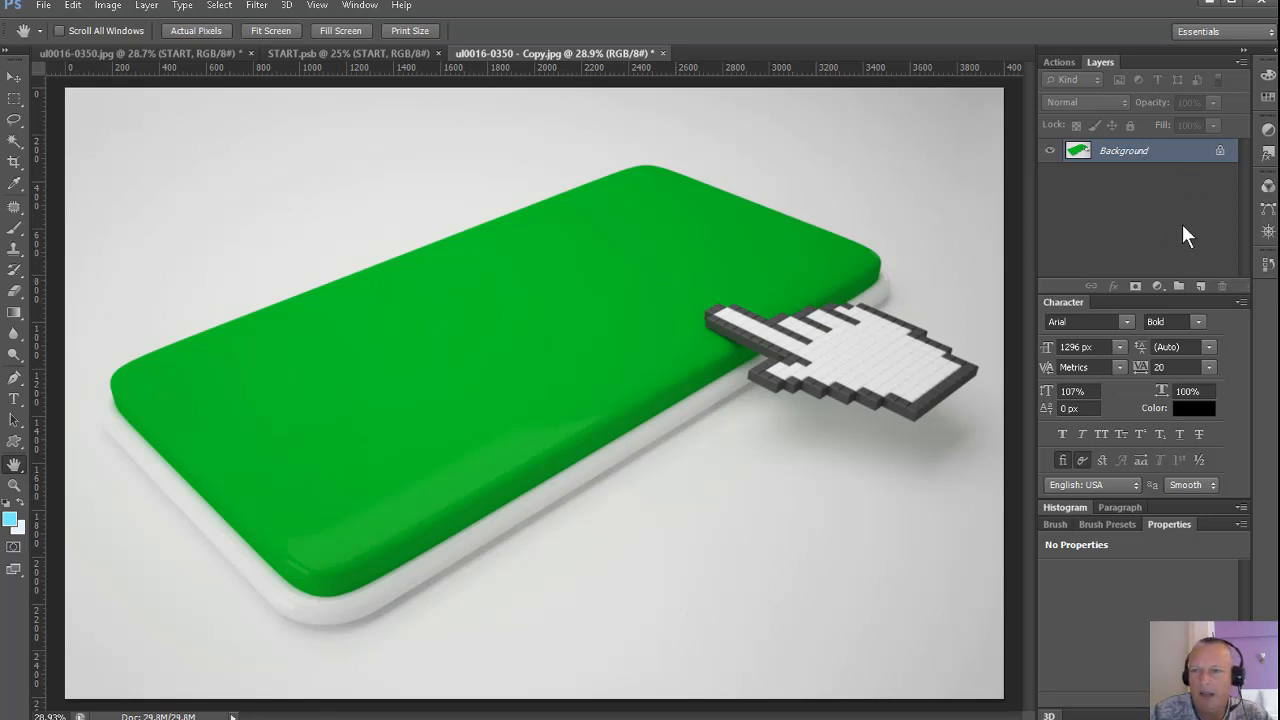
In the blank button image, add a Brightness/Contrast adjustment layer above the background with brightness set to 1.
{"action": "left_click", "coordinate": [1158, 287]}
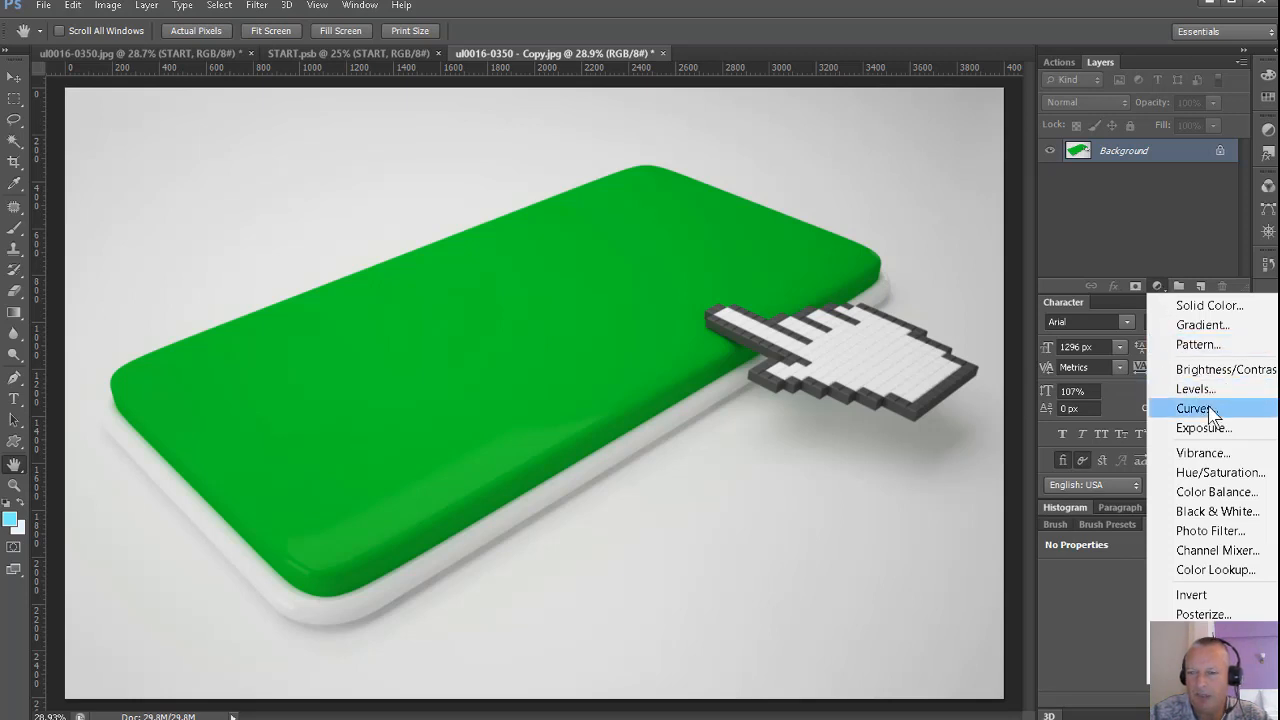
{"action": "left_click", "coordinate": [1205, 369]}
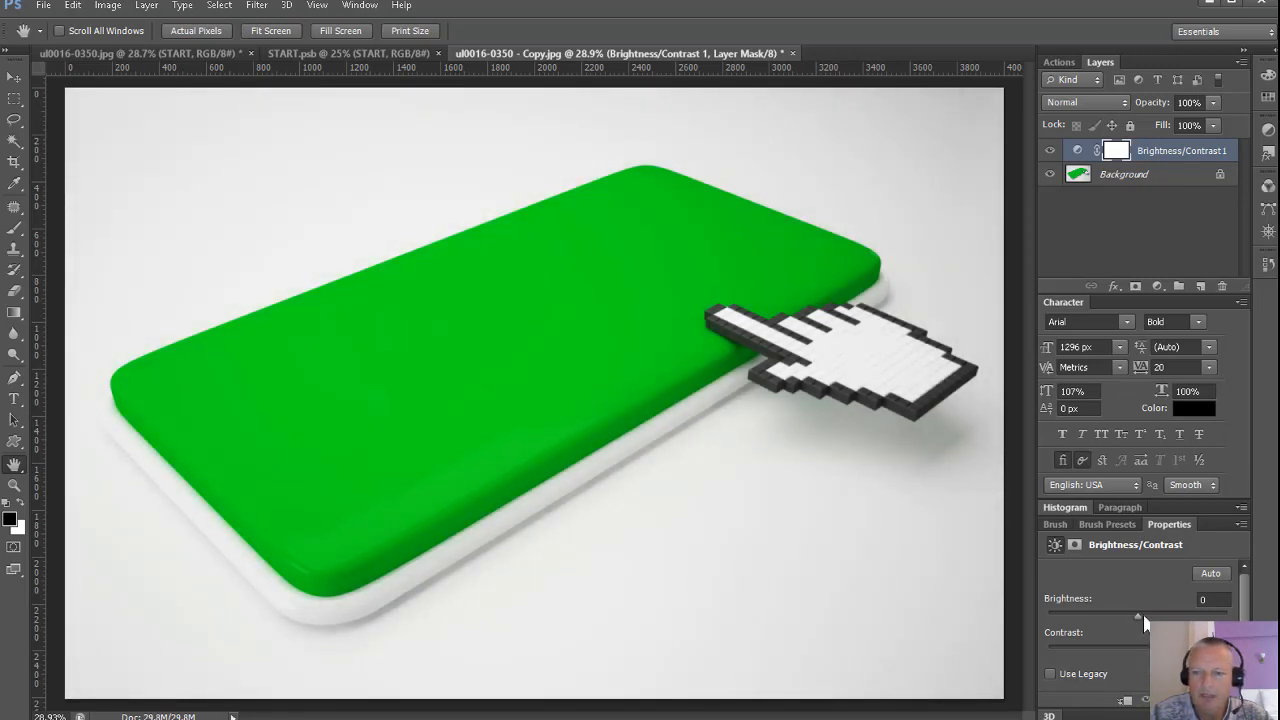
{"action": "left_click_drag", "start_coordinate": [1137, 615], "coordinate": [1138, 620]}
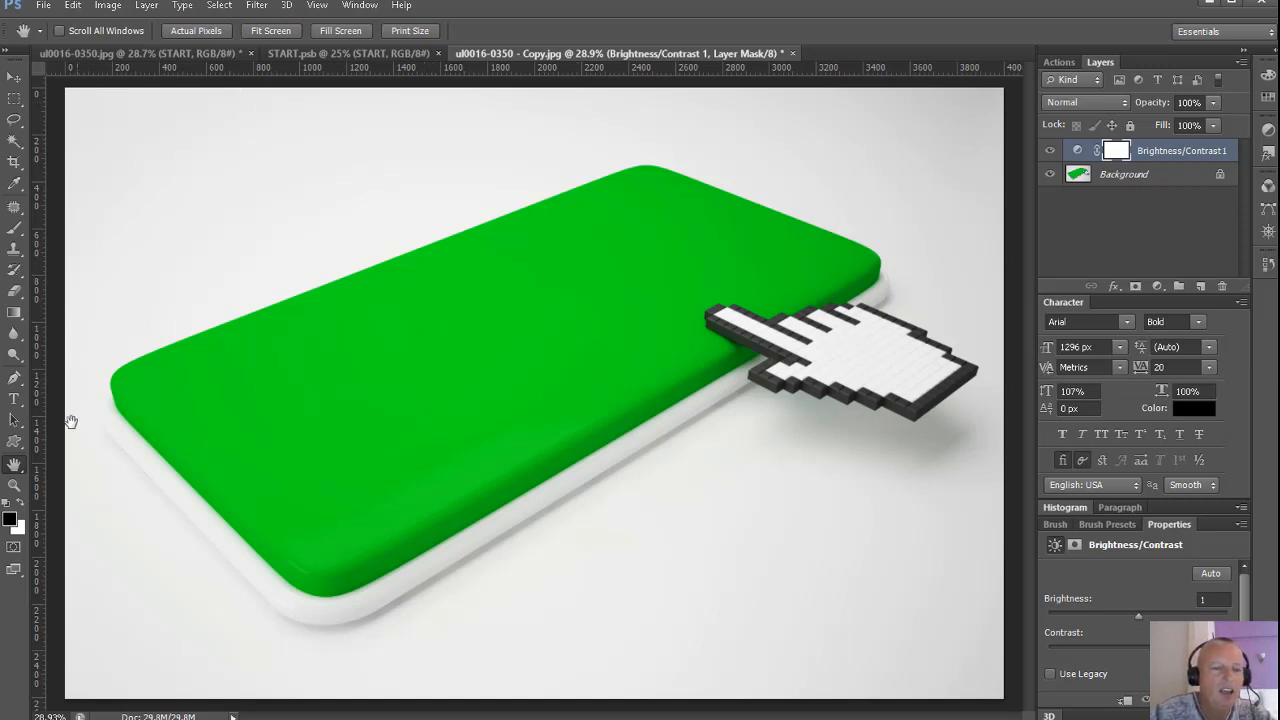
Add the text START in black 1296 px Arial Bold and move it down across the green button.
{"action": "left_click", "coordinate": [13, 399]}
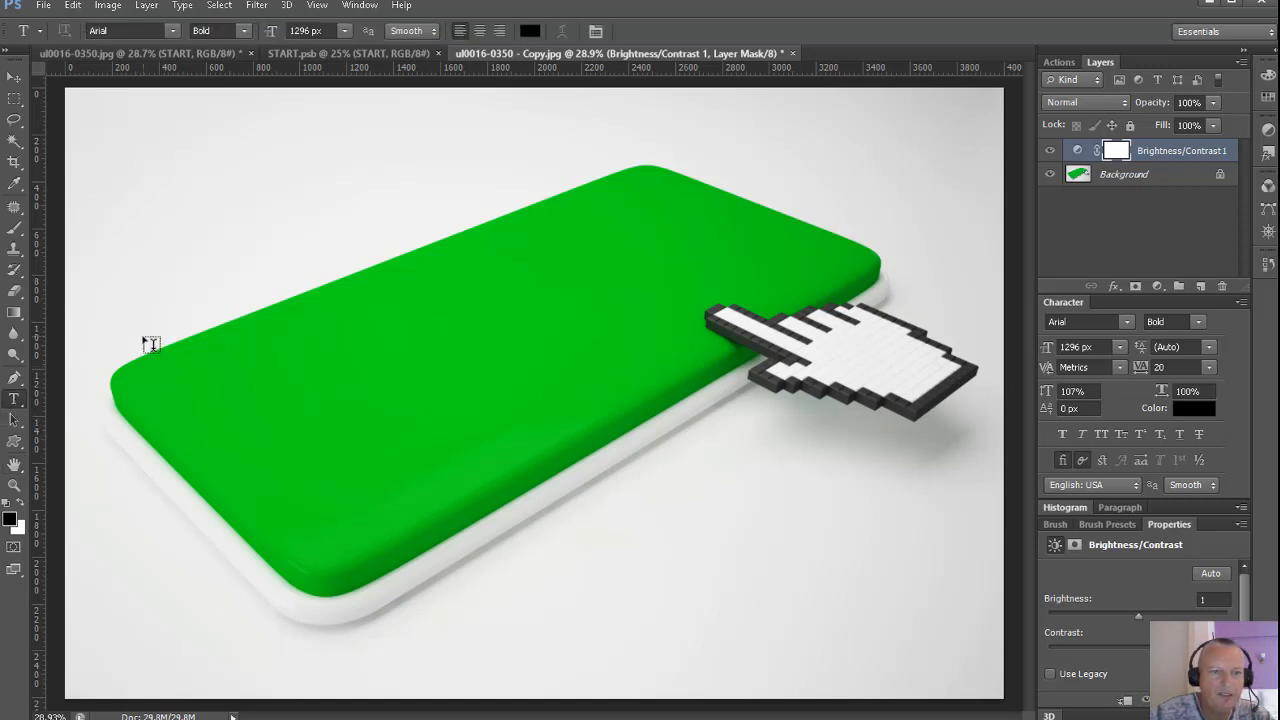
{"action": "left_click", "coordinate": [145, 338]}
{"action": "type", "text": "S"}
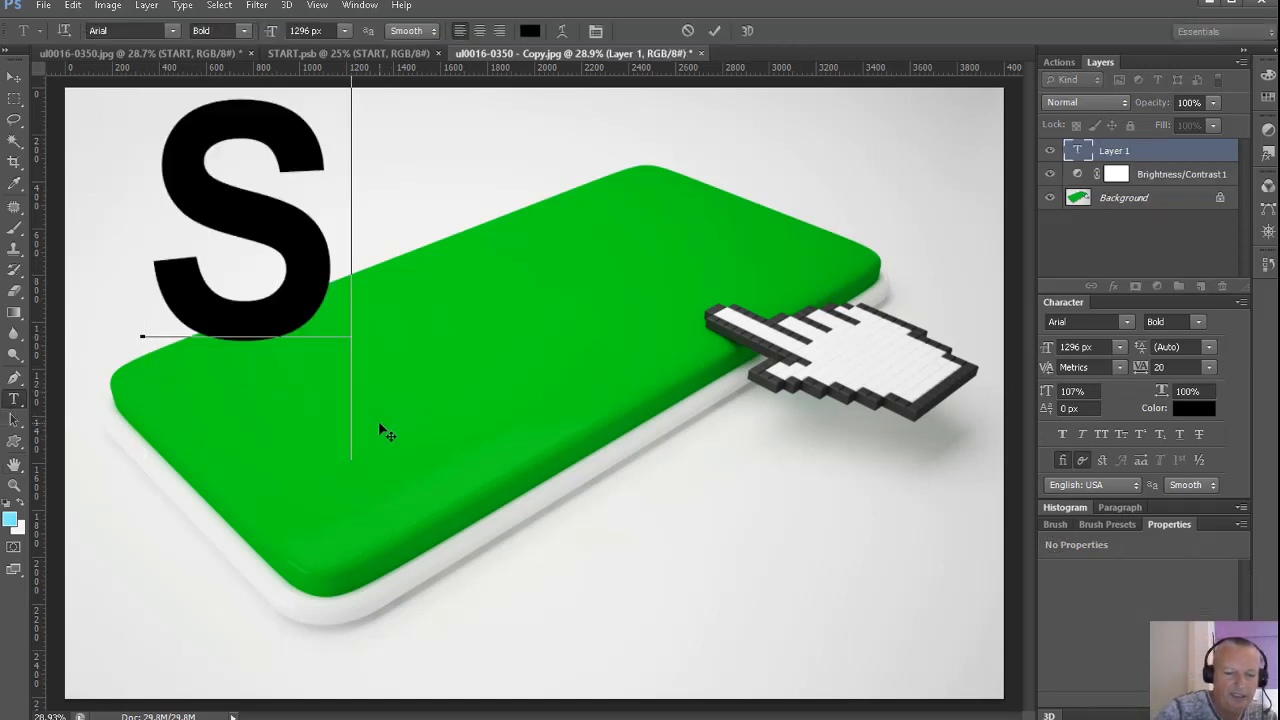
{"action": "type", "text": "TART"}
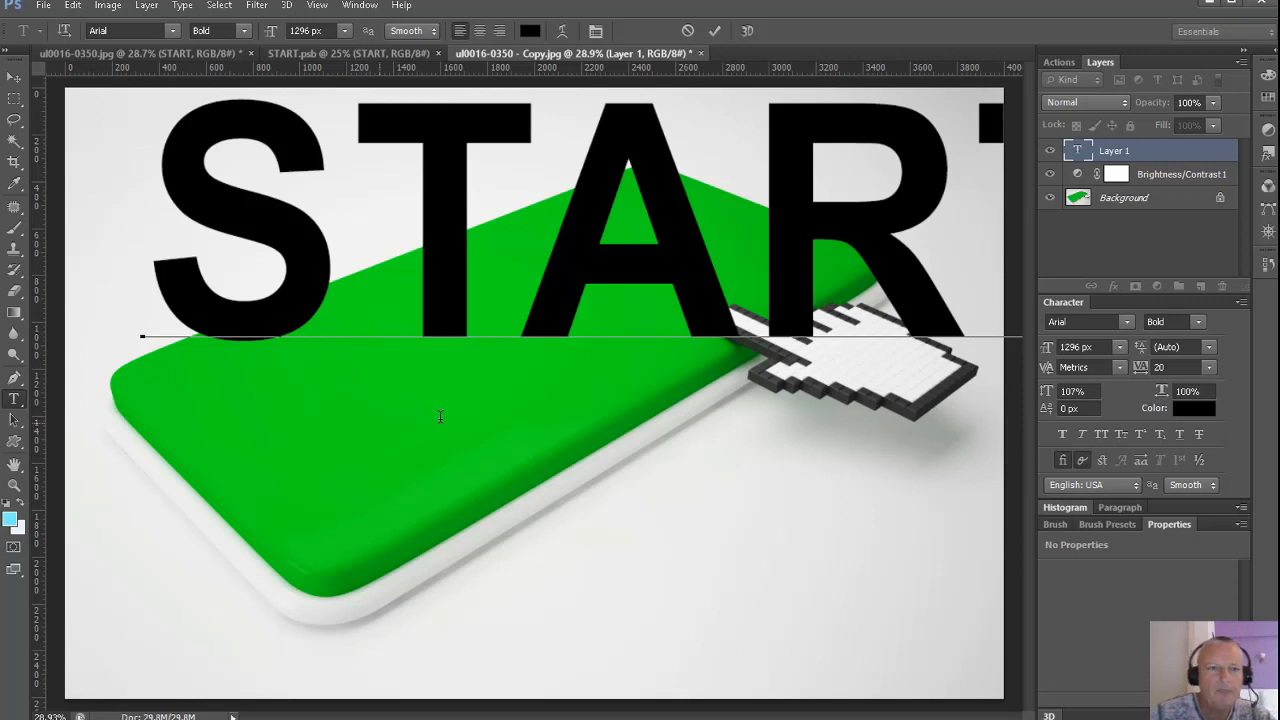
{"action": "left_click", "coordinate": [13, 77]}
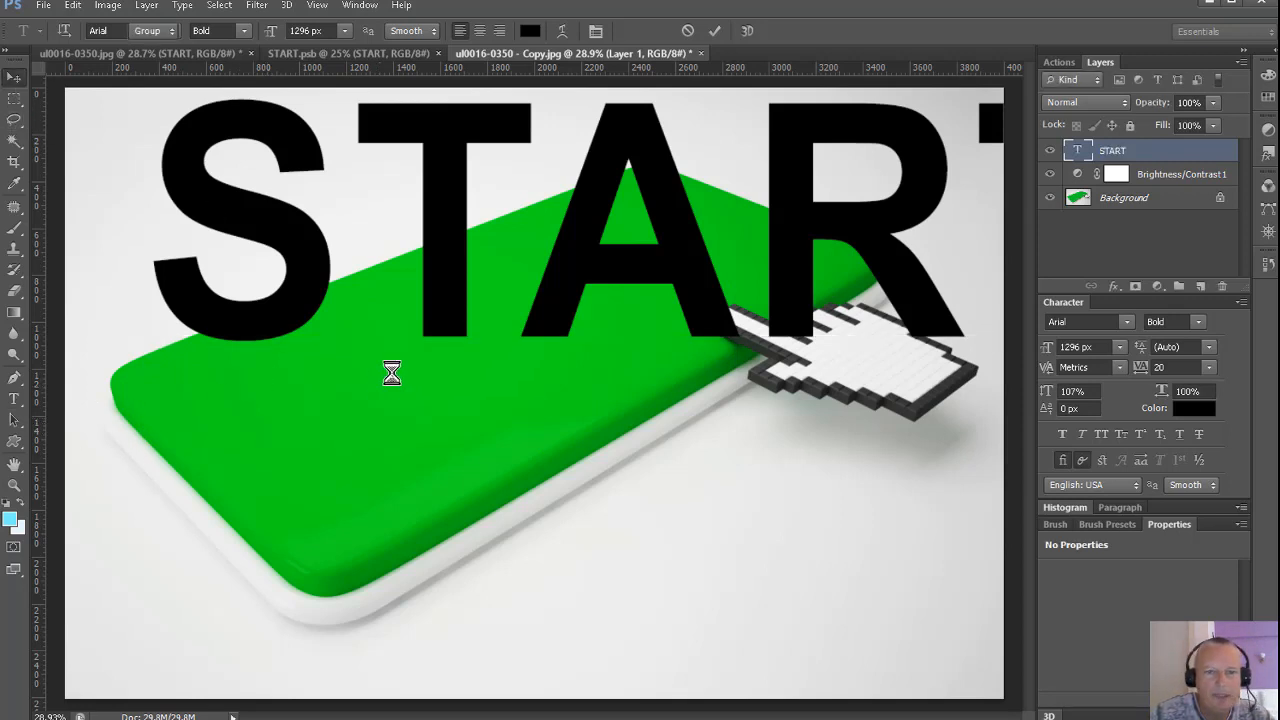
{"action": "left_click_drag", "start_coordinate": [452, 338], "coordinate": [357, 488]}
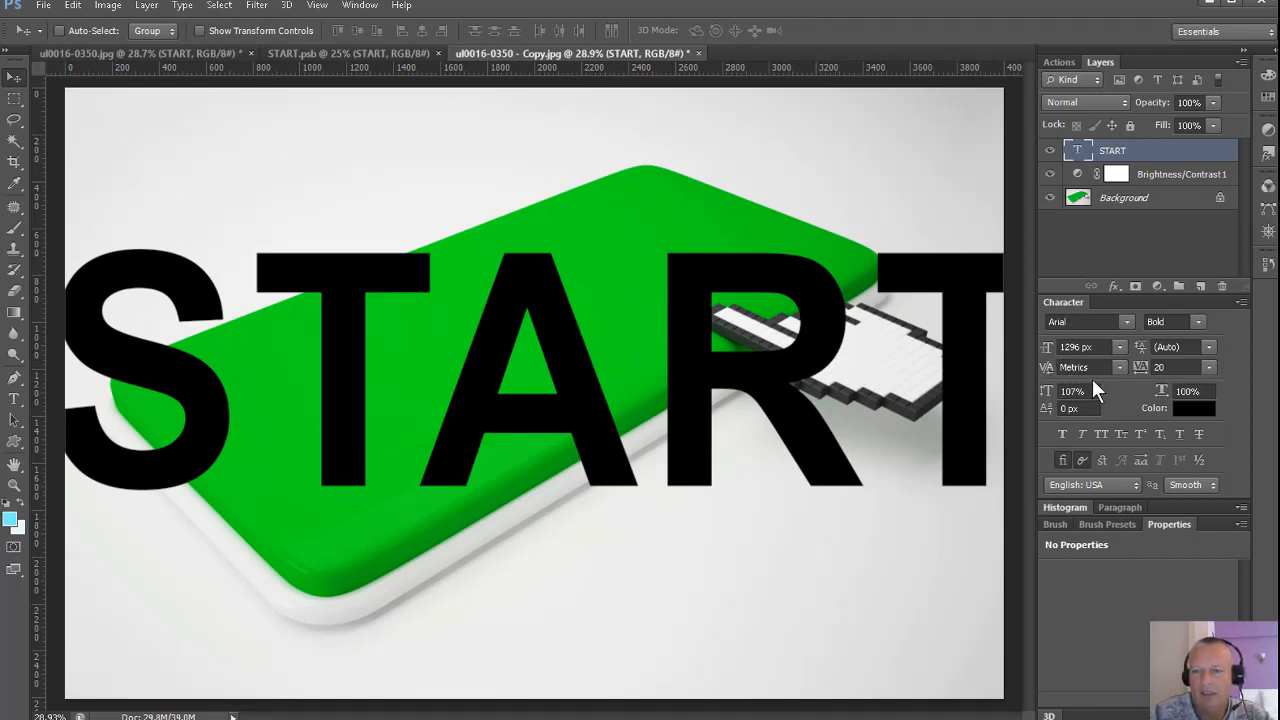
{"action": "left_click", "coordinate": [358, 6]}
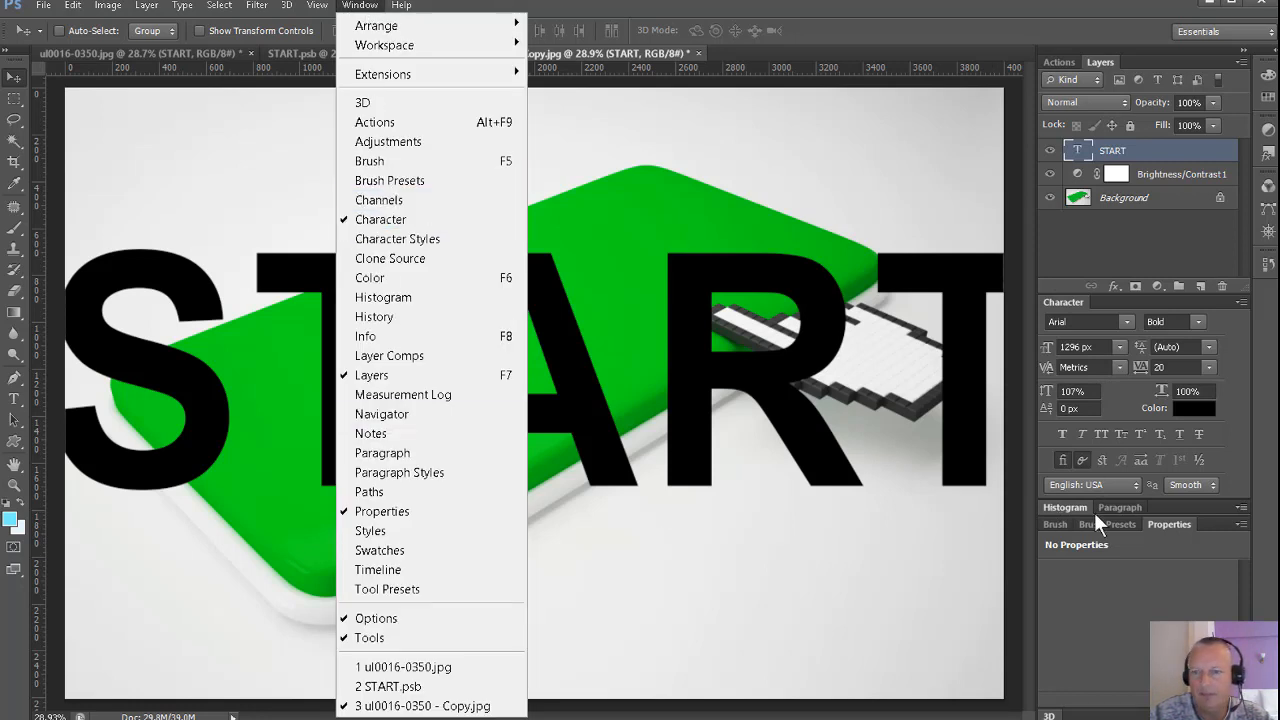
{"action": "left_click", "coordinate": [1111, 576]}
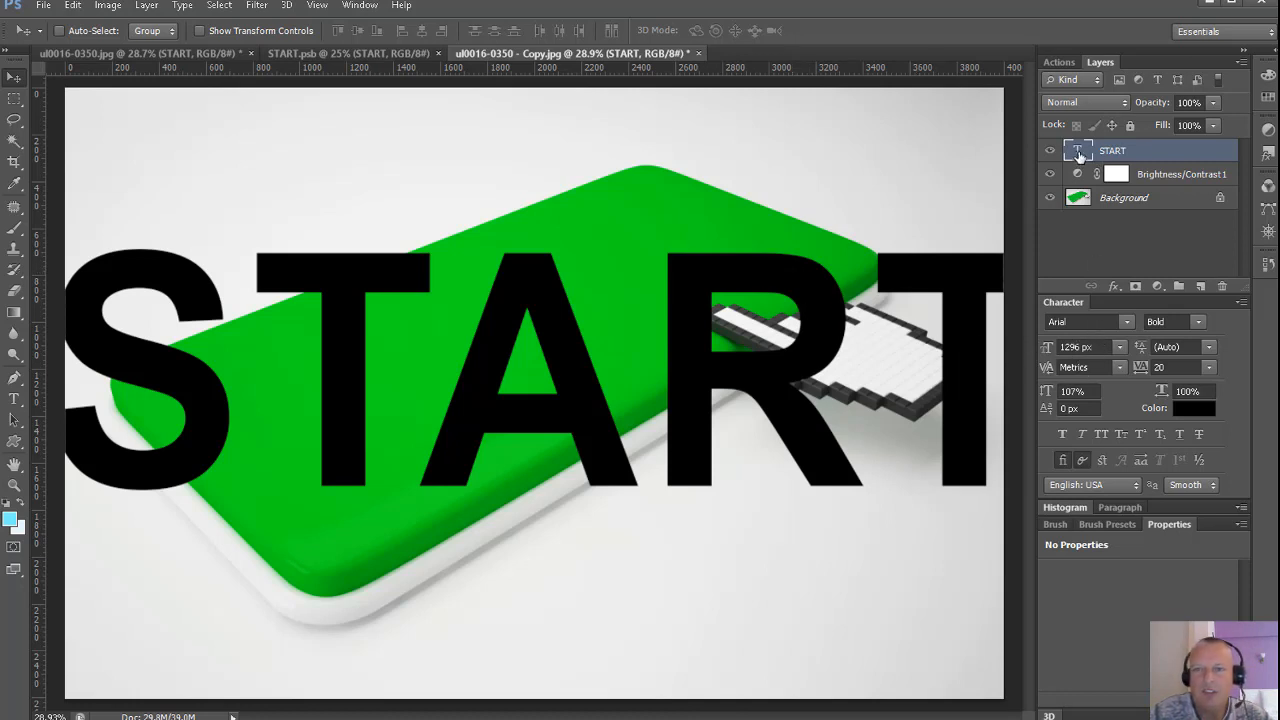
Convert the START text layer to a smart object.
{"action": "right_click", "coordinate": [1145, 152]}
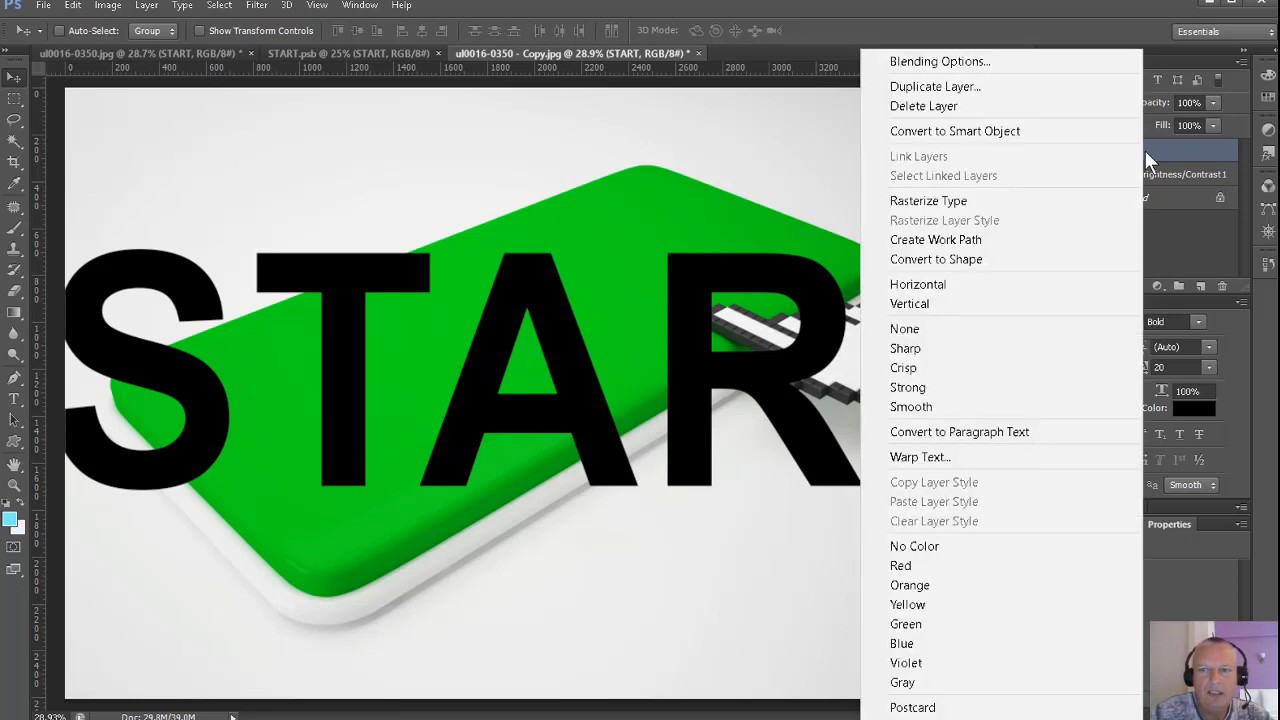
{"action": "left_click", "coordinate": [978, 133]}
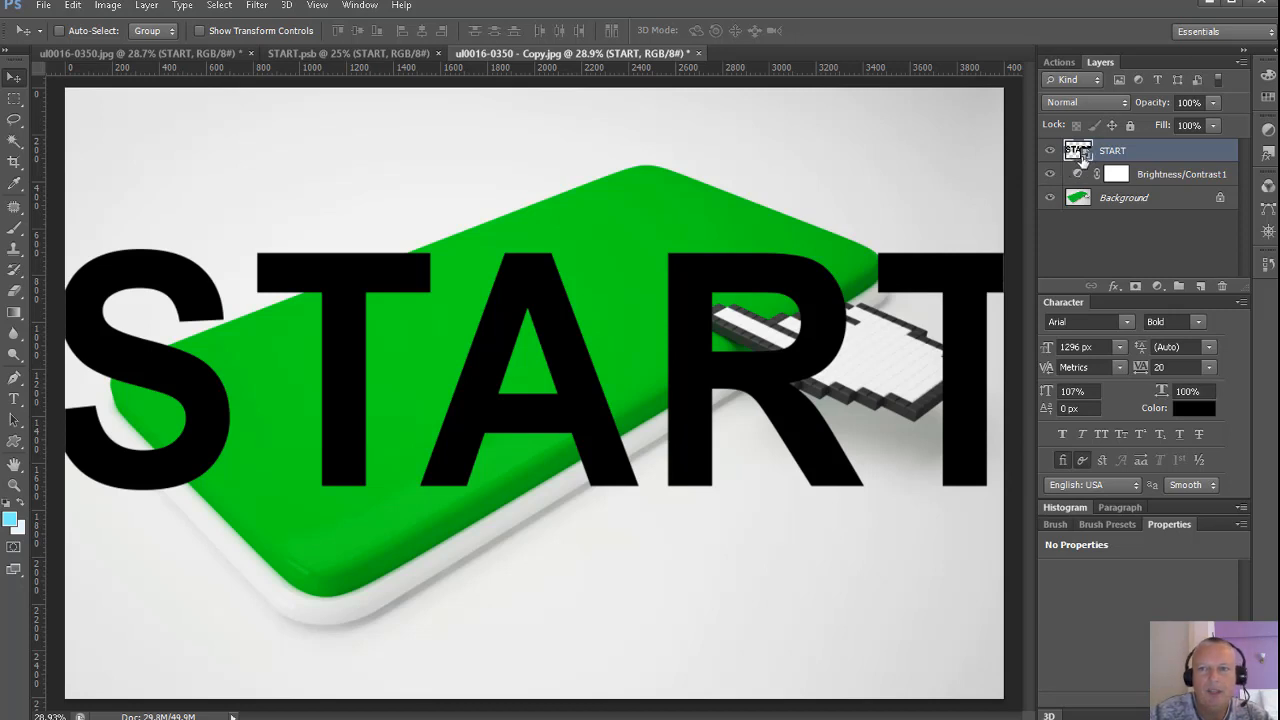
Distort the START smart object so its two left corners sit on the left corners of the green button face.
{"action": "left_click", "coordinate": [73, 6]}
{"action": "mouse_move", "coordinate": [212, 390]}
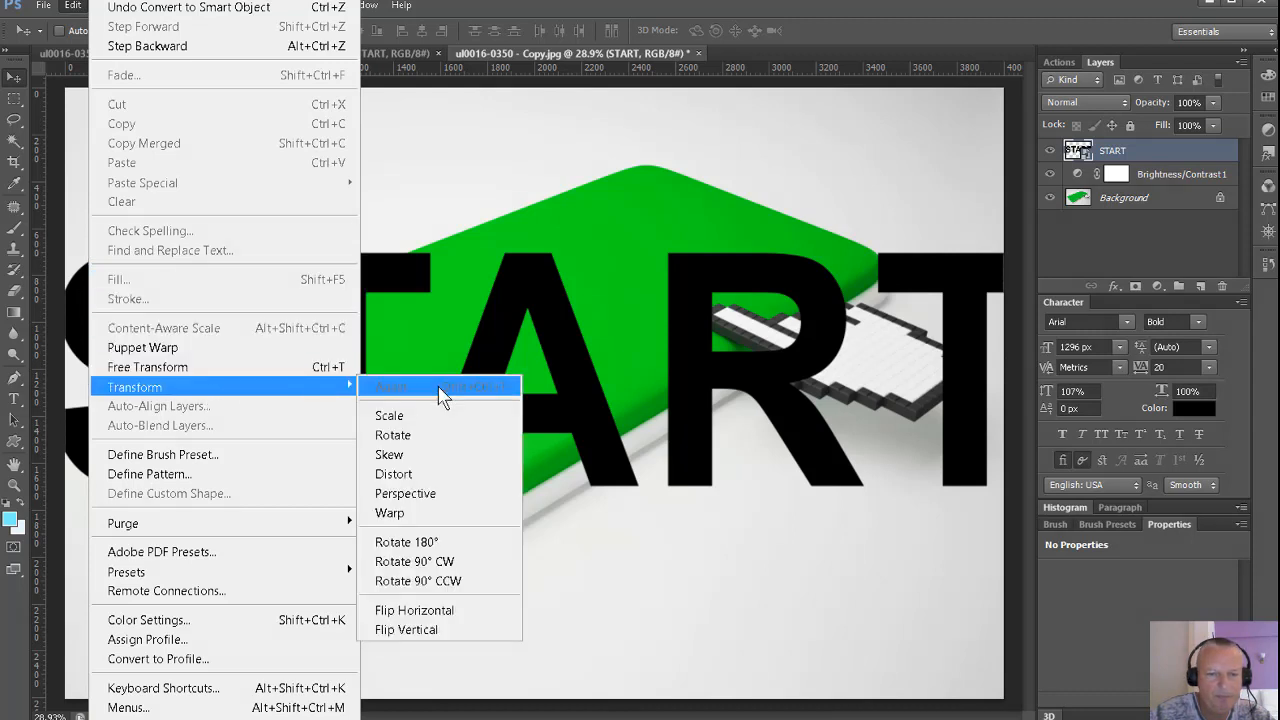
{"action": "left_click", "coordinate": [392, 474]}
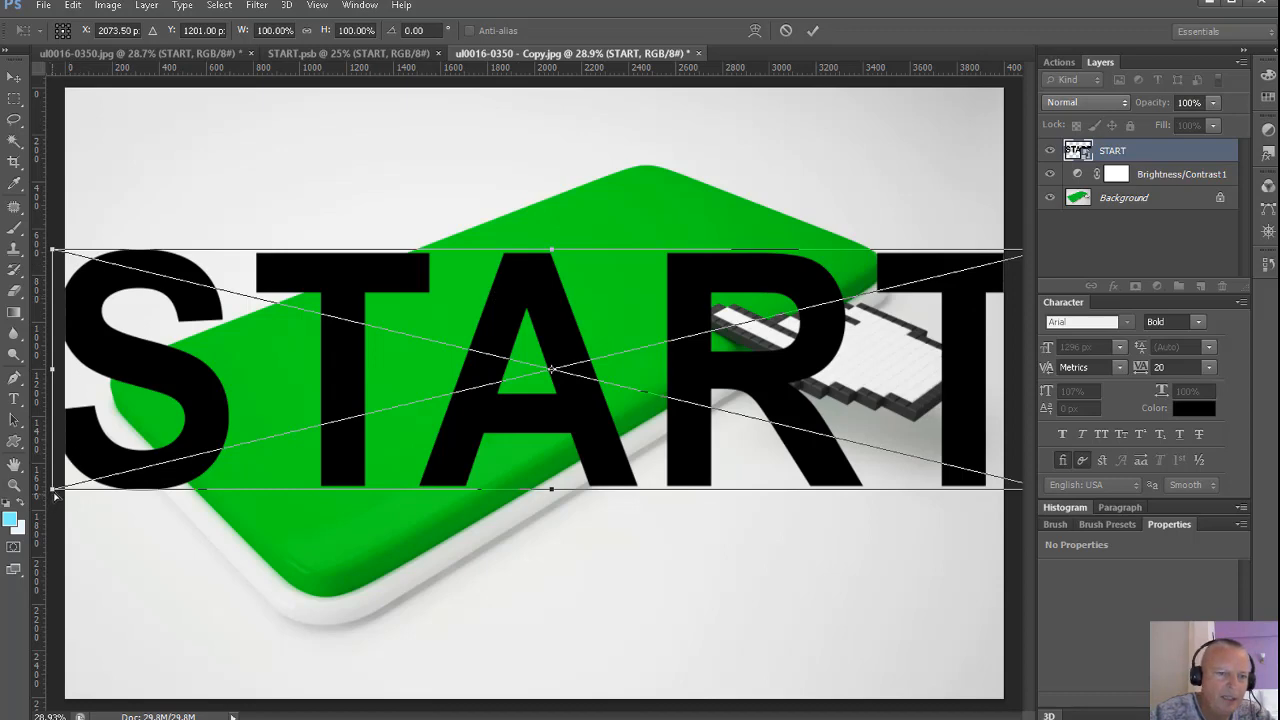
{"action": "left_click_drag", "start_coordinate": [54, 492], "coordinate": [309, 585]}
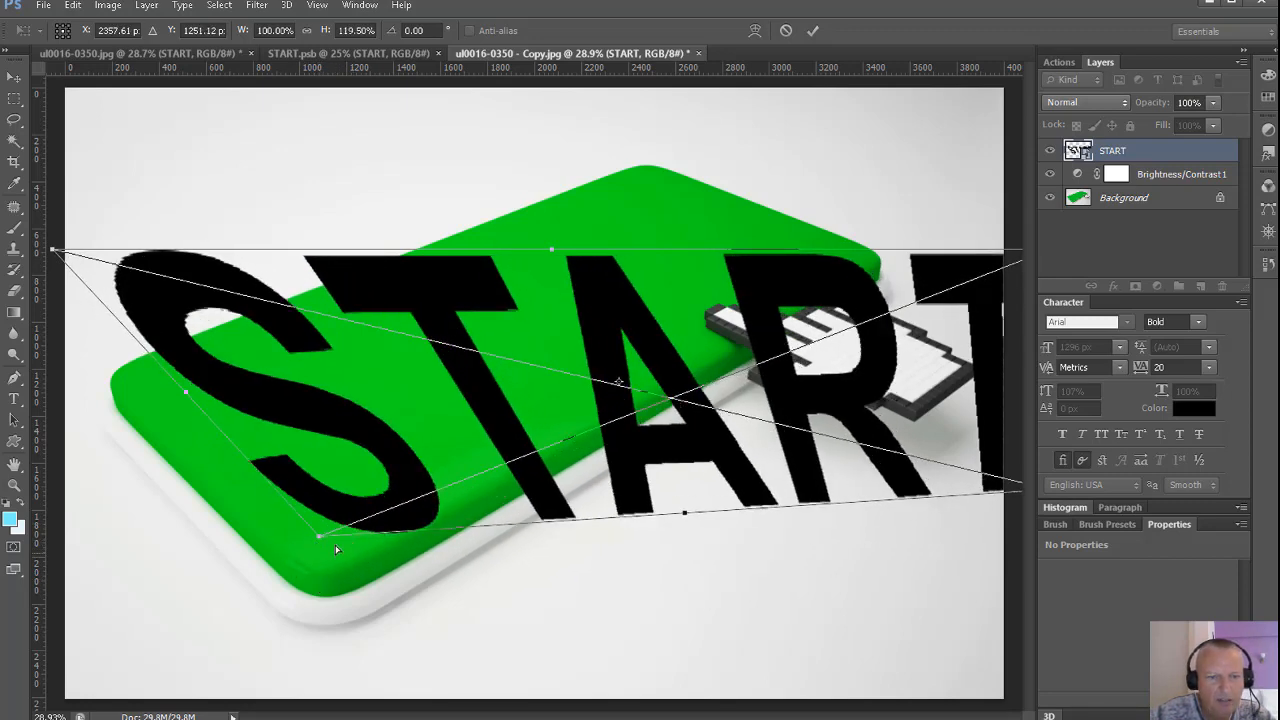
{"action": "left_click_drag", "start_coordinate": [316, 537], "coordinate": [322, 574]}
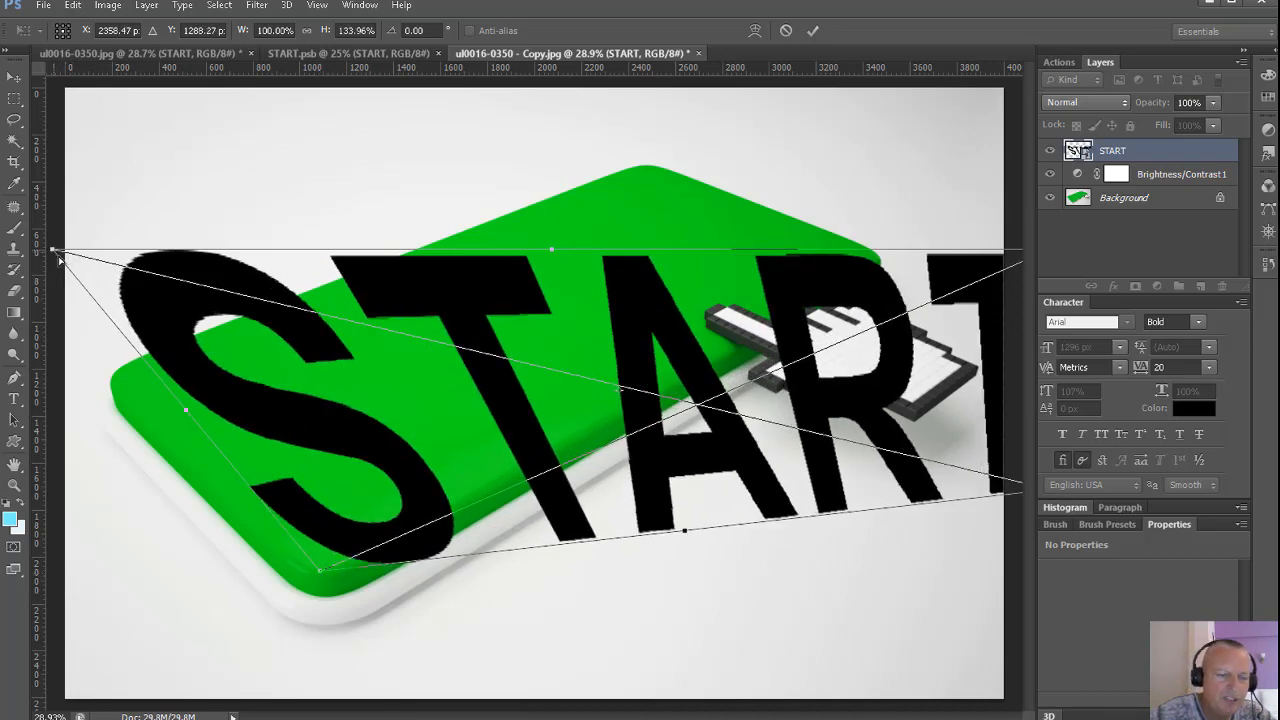
{"action": "left_click_drag", "start_coordinate": [58, 256], "coordinate": [114, 382]}
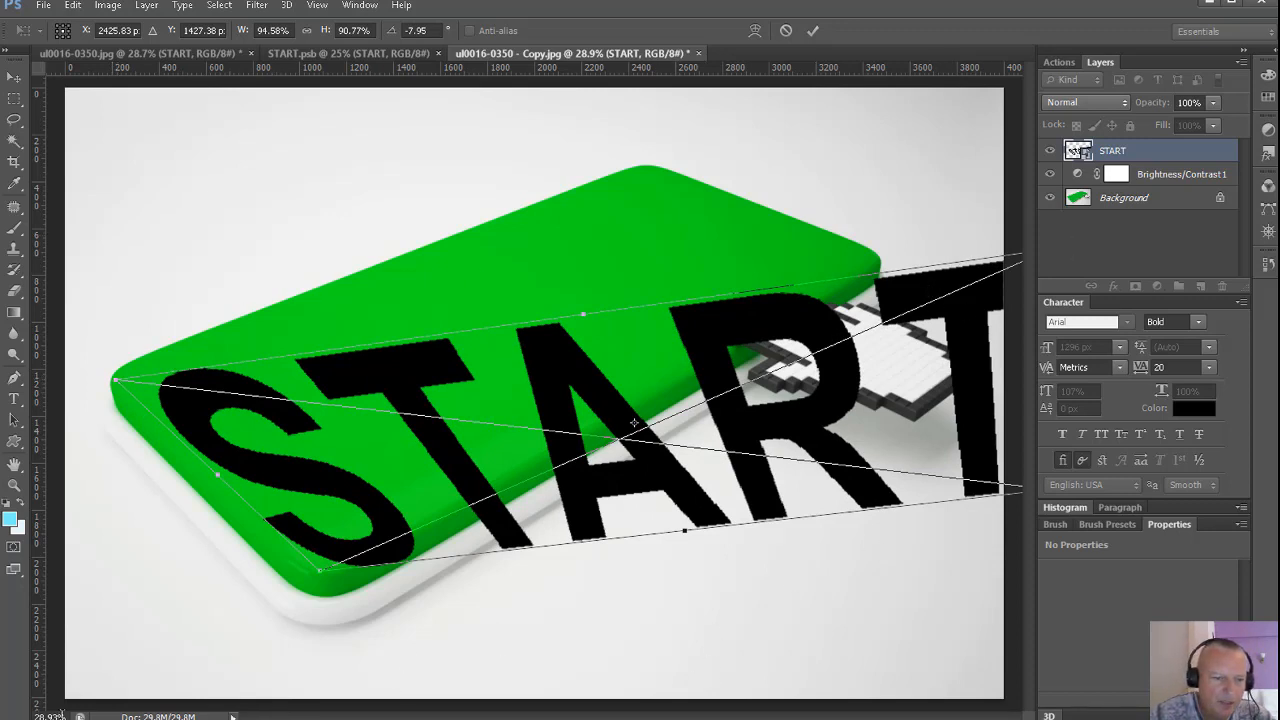
At 25% zoom, distort START's two right corners onto the button face's right corners, apply the transform and fit the image to the view.
{"action": "left_click_drag", "start_coordinate": [66, 715], "coordinate": [33, 716]}
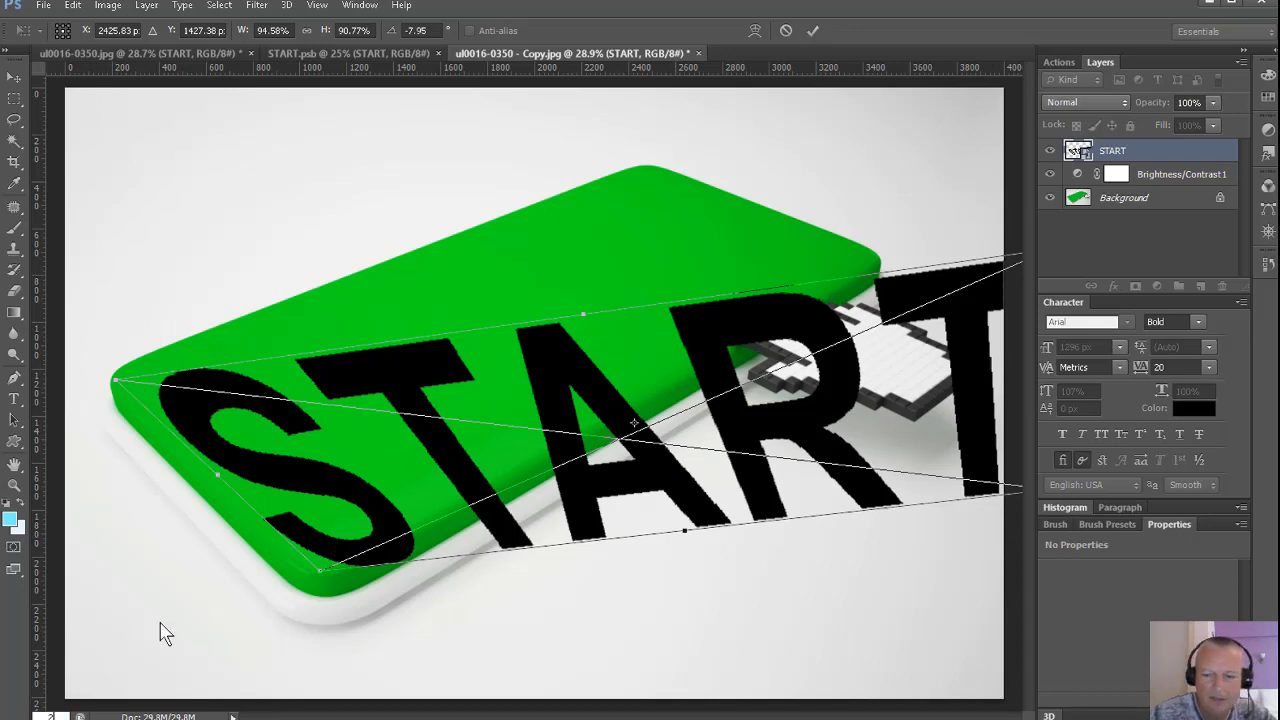
{"action": "type", "text": "25"}
{"action": "key", "text": "Return"}
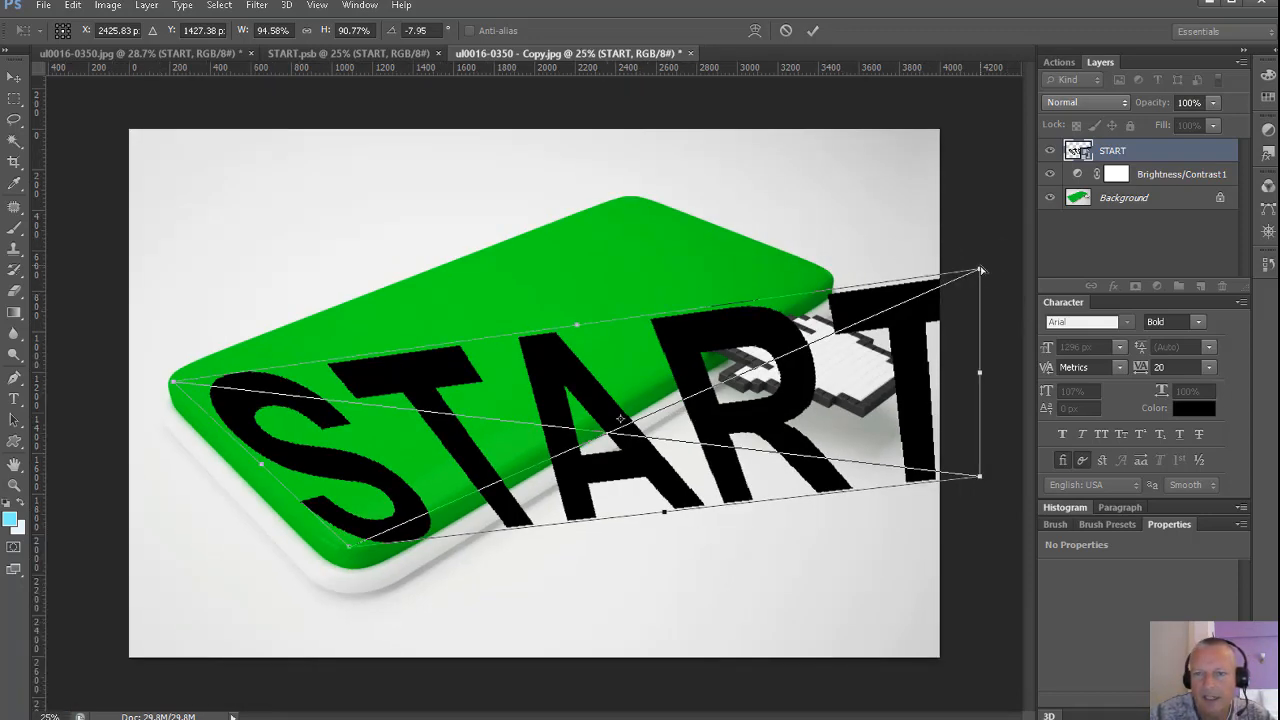
{"action": "left_click_drag", "start_coordinate": [981, 271], "coordinate": [629, 198]}
{"action": "left_click_drag", "start_coordinate": [980, 483], "coordinate": [832, 282]}
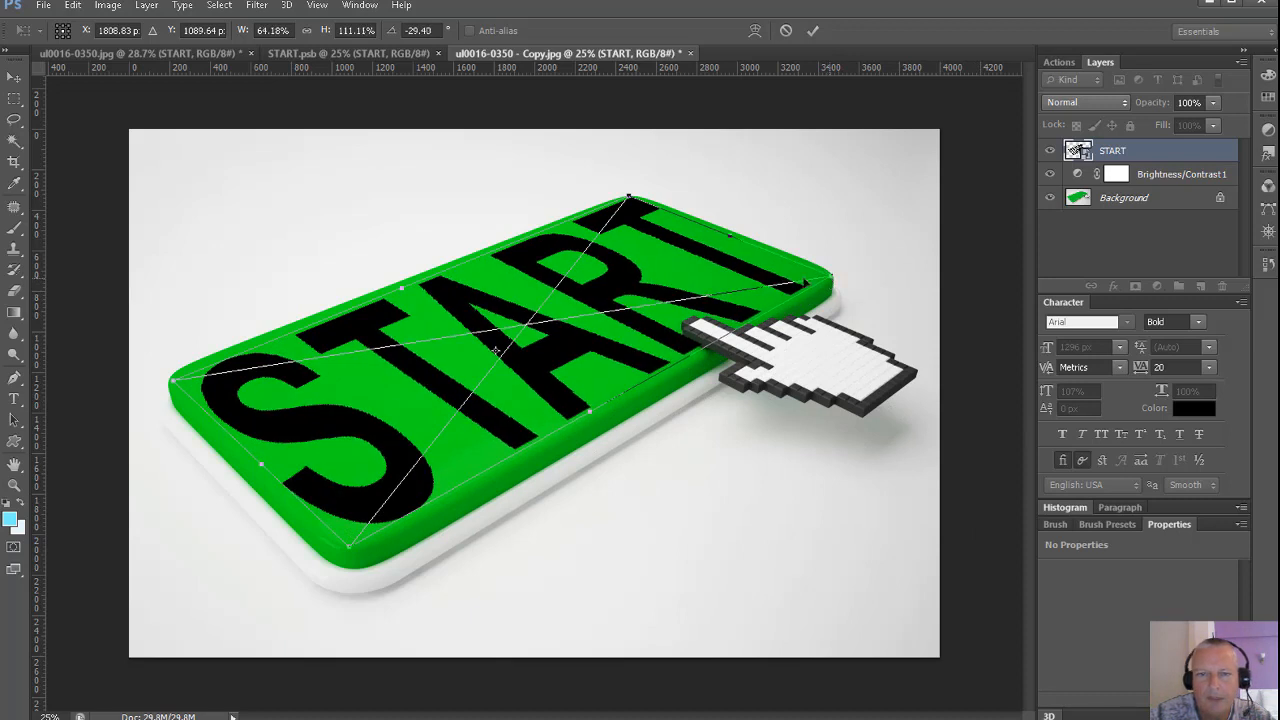
{"action": "key", "text": "Return"}
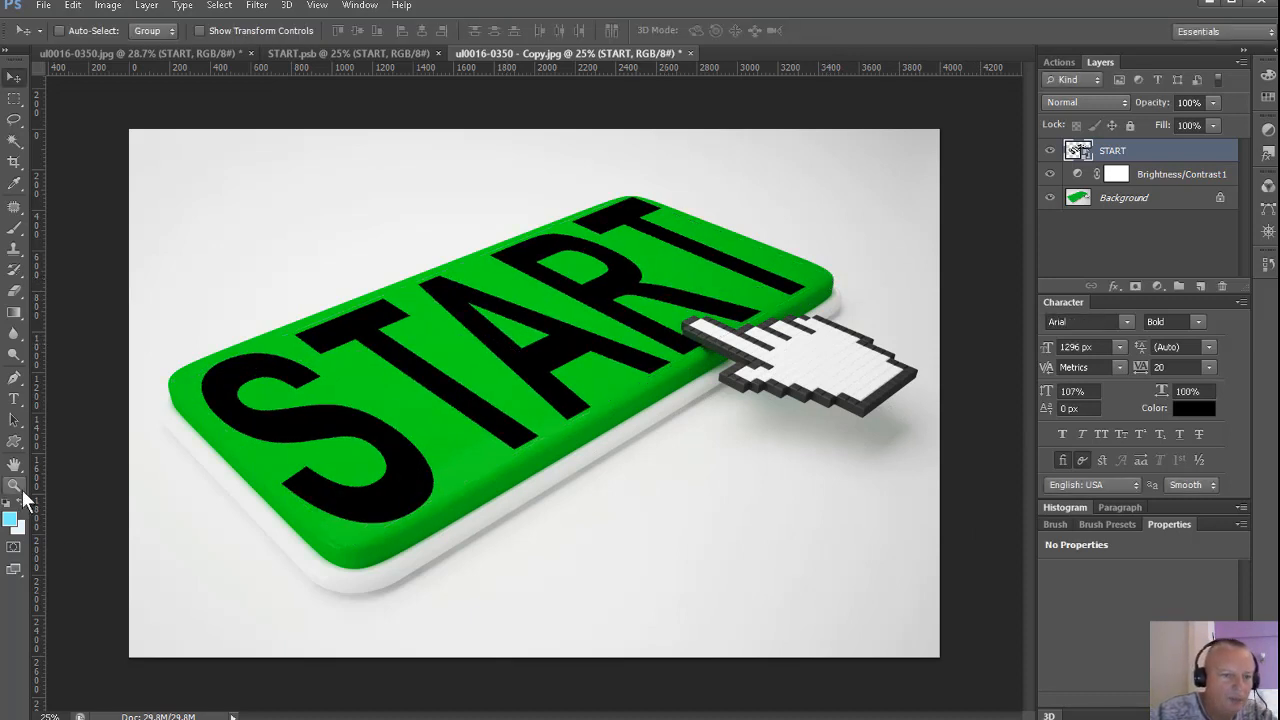
{"action": "double_click", "coordinate": [15, 467]}
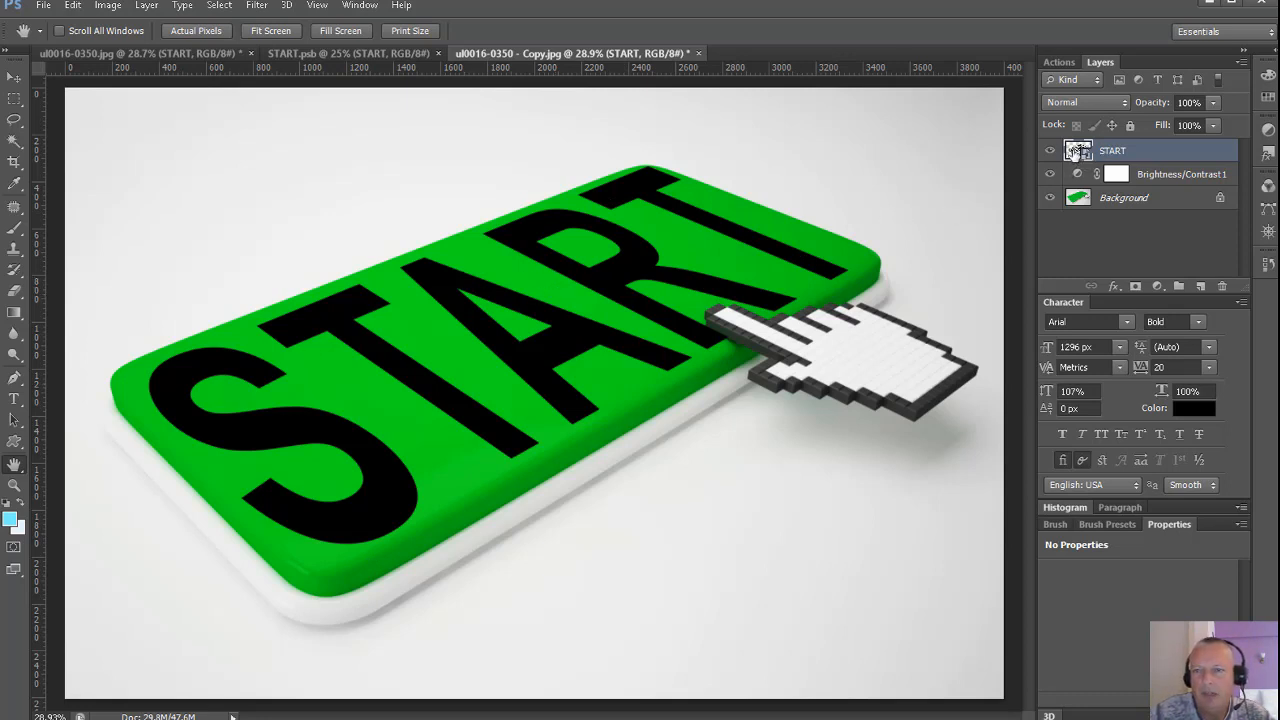
Open the START smart object's contents and scale the text to about 93% width and 84% height, centred on the canvas.
{"action": "double_click", "coordinate": [1076, 150]}
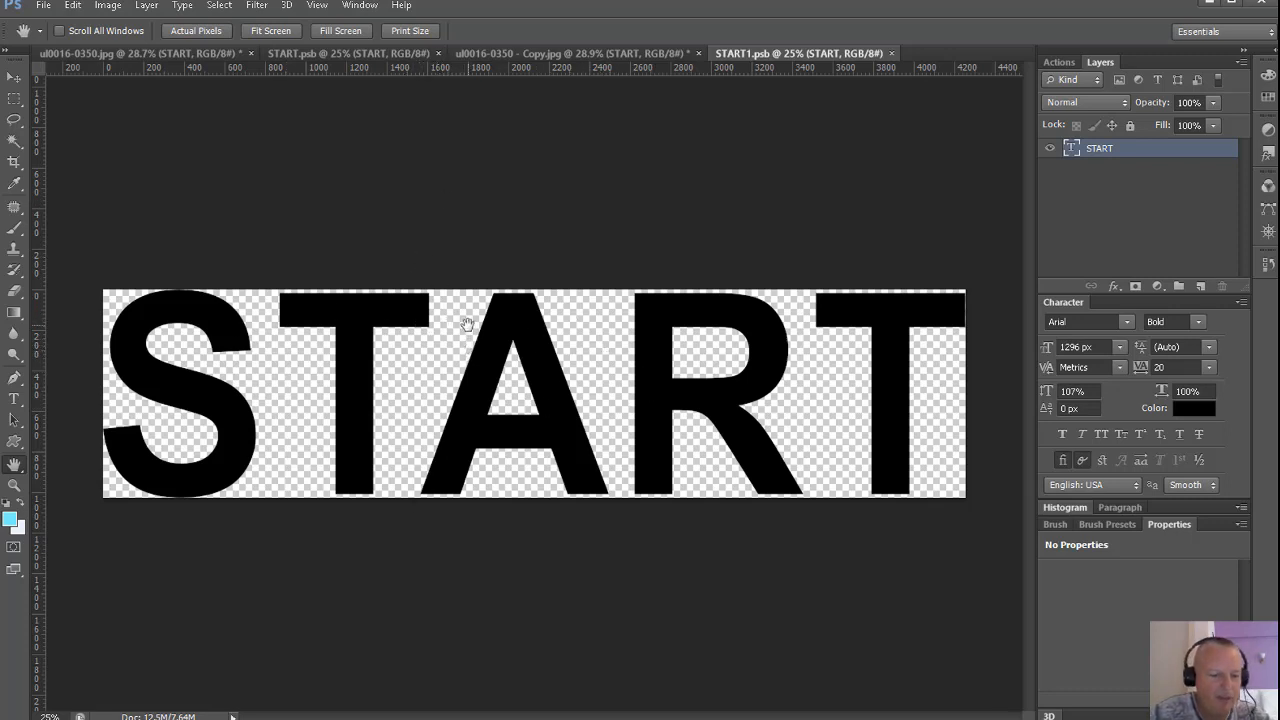
{"action": "key", "text": "ctrl+t"}
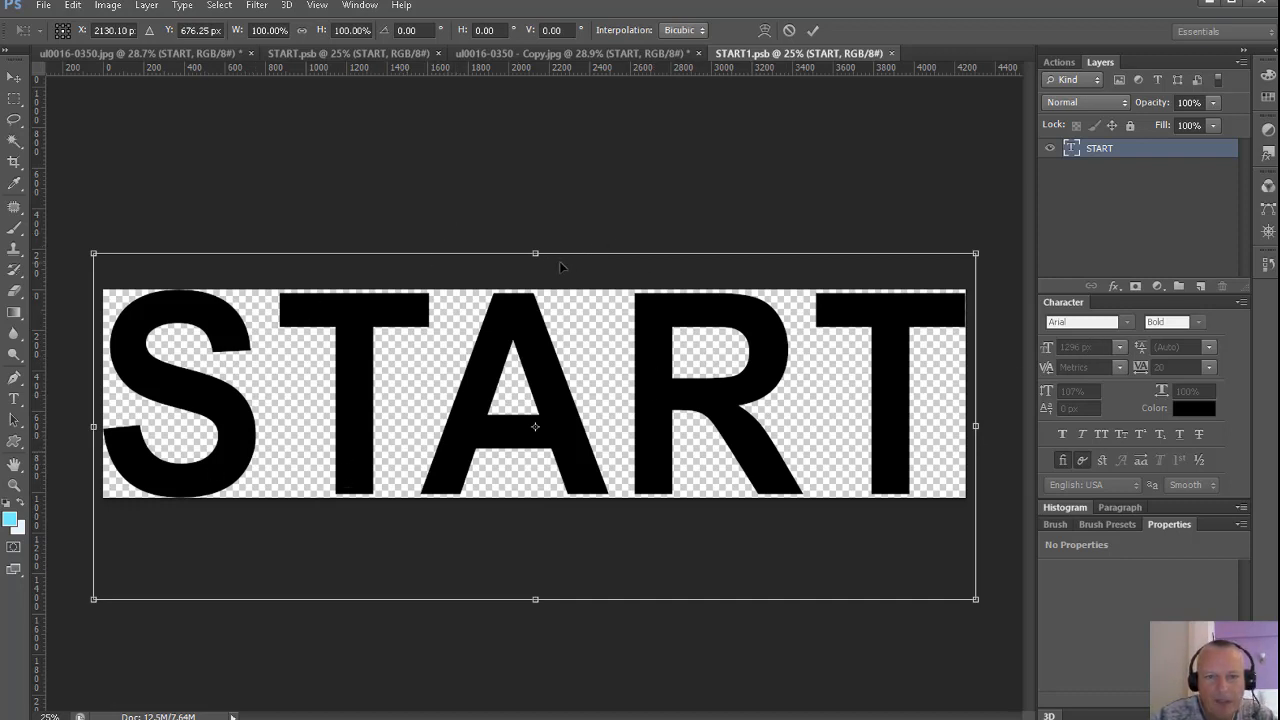
{"action": "left_click_drag", "start_coordinate": [536, 254], "coordinate": [537, 310]}
{"action": "left_click_drag", "start_coordinate": [817, 414], "coordinate": [817, 414]}
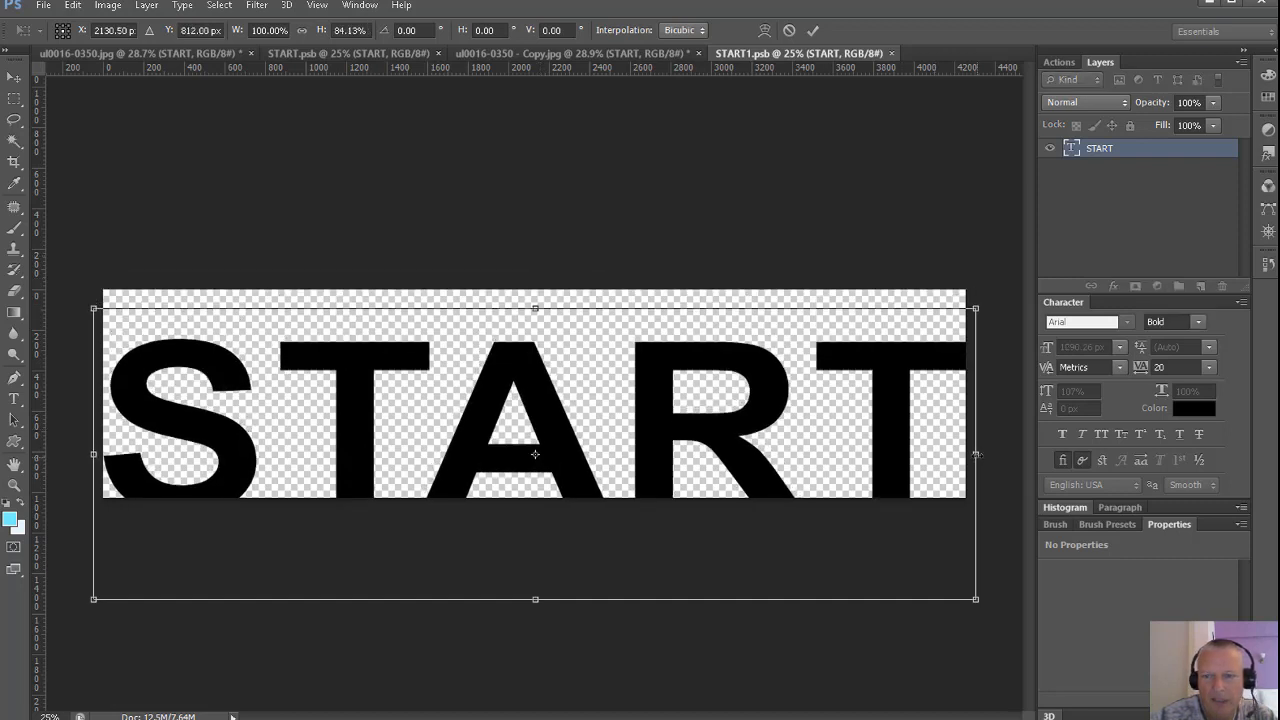
{"action": "left_click_drag", "start_coordinate": [976, 454], "coordinate": [917, 454]}
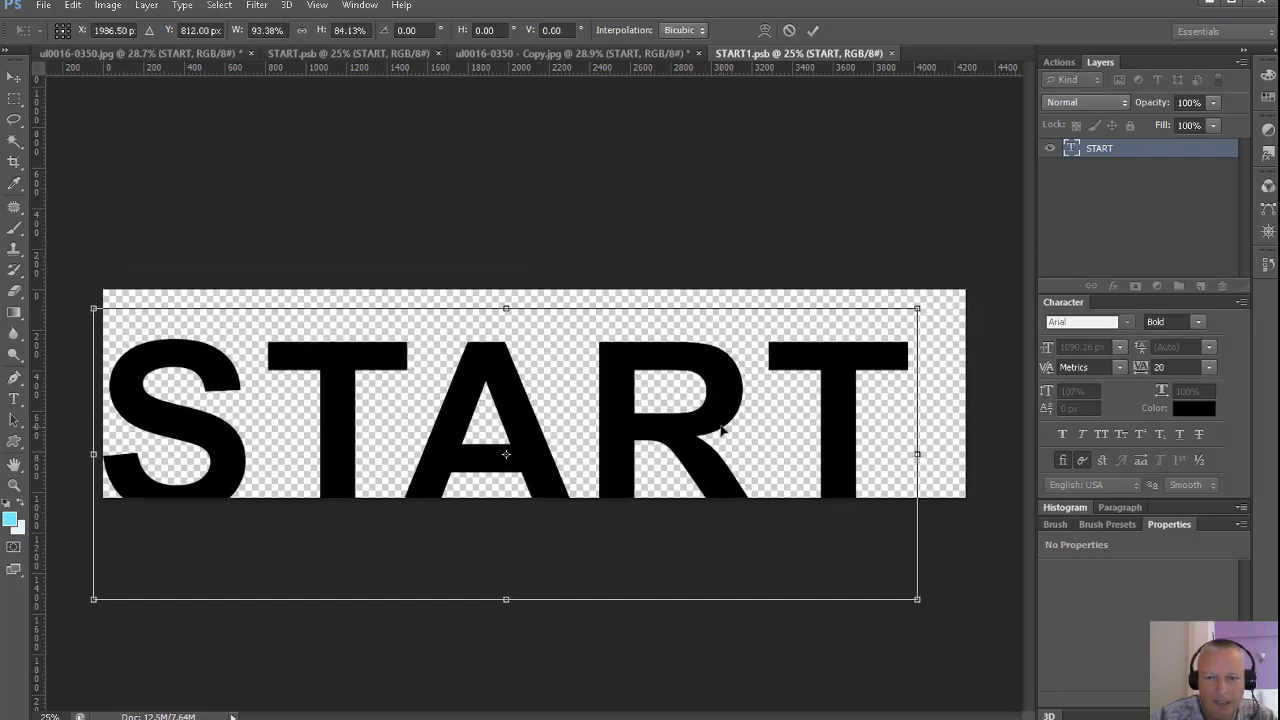
{"action": "left_click_drag", "start_coordinate": [721, 429], "coordinate": [751, 399]}
{"action": "key", "text": "Return"}
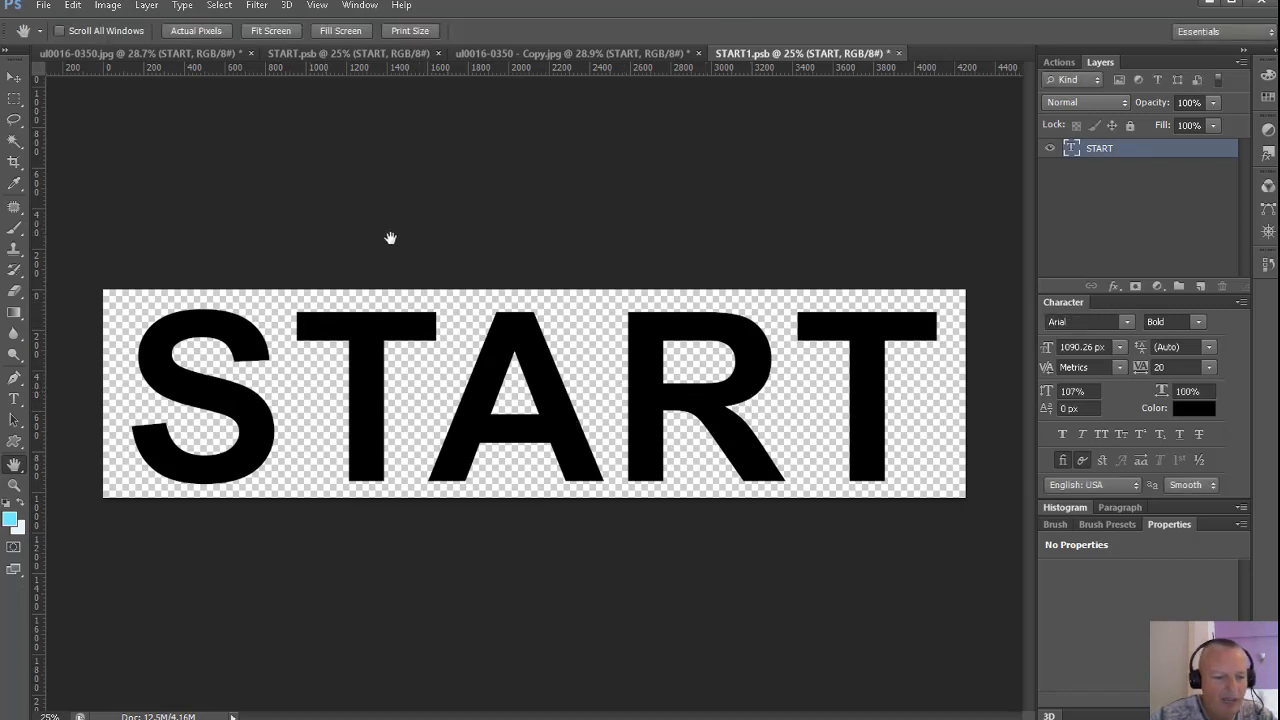
Save the smart object's contents and compare the button copy with the finished version in ul0016-0350.jpg.
{"action": "key", "text": "ctrl+s"}
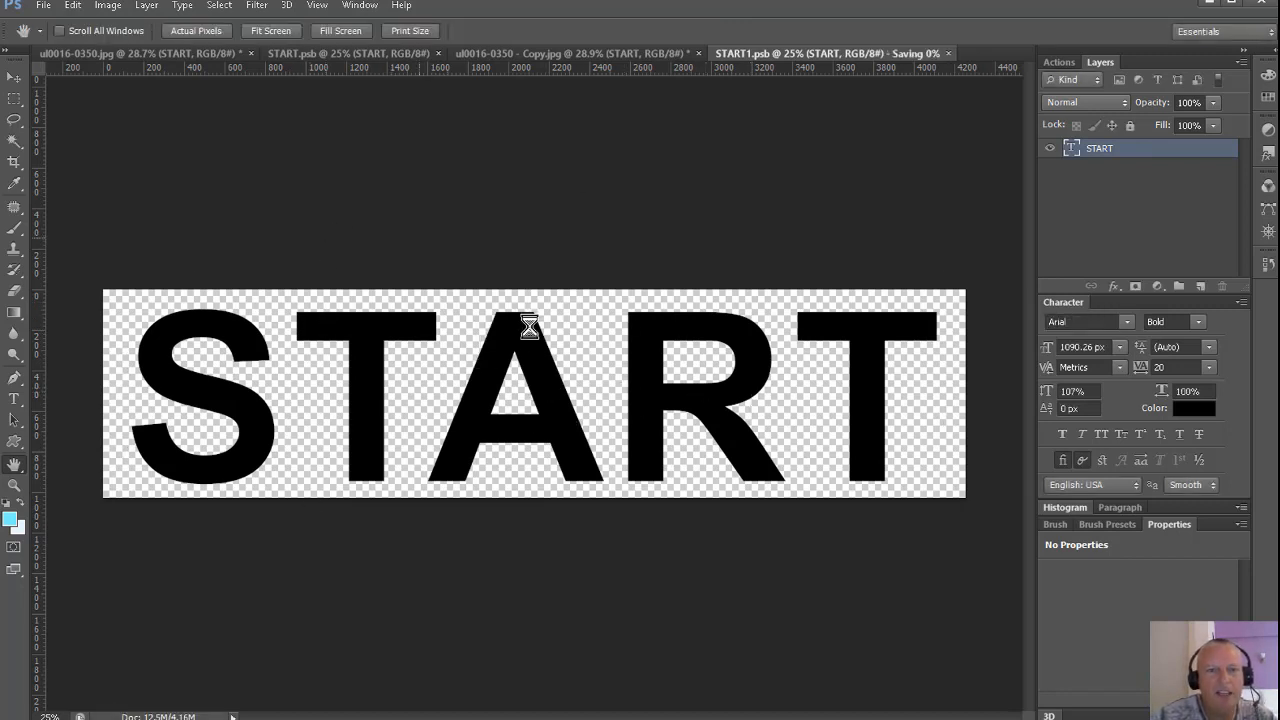
{"action": "left_click", "coordinate": [551, 49]}
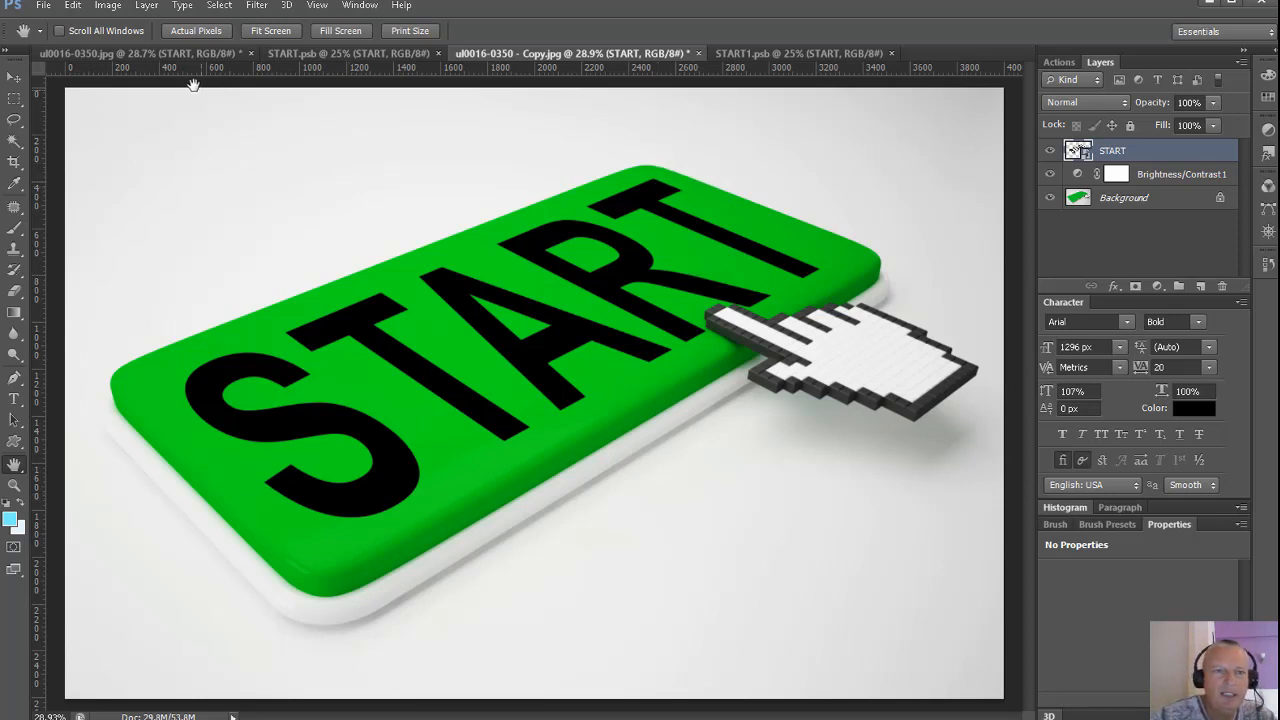
{"action": "left_click", "coordinate": [162, 55]}
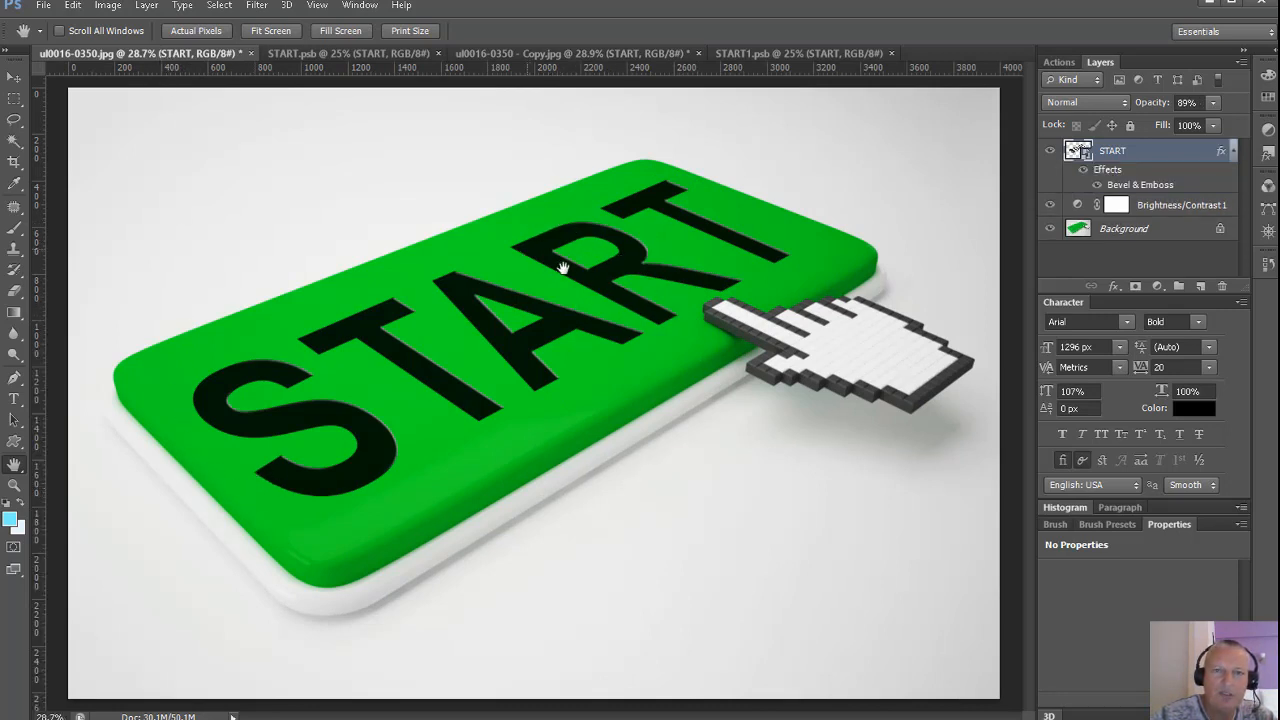
{"action": "left_click", "coordinate": [568, 52]}
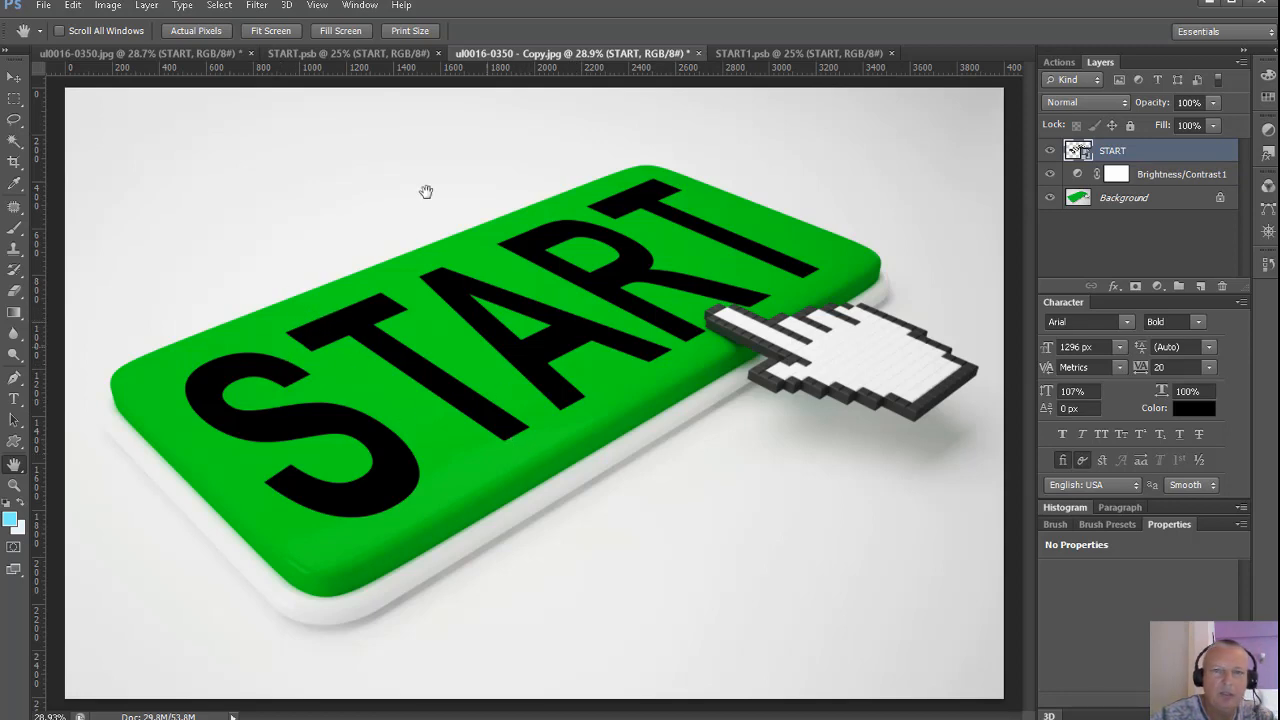
In START1.psb, scale the text to about 99% width and 80% height, recentre it, save and return to the button copy.
{"action": "left_click", "coordinate": [754, 51]}
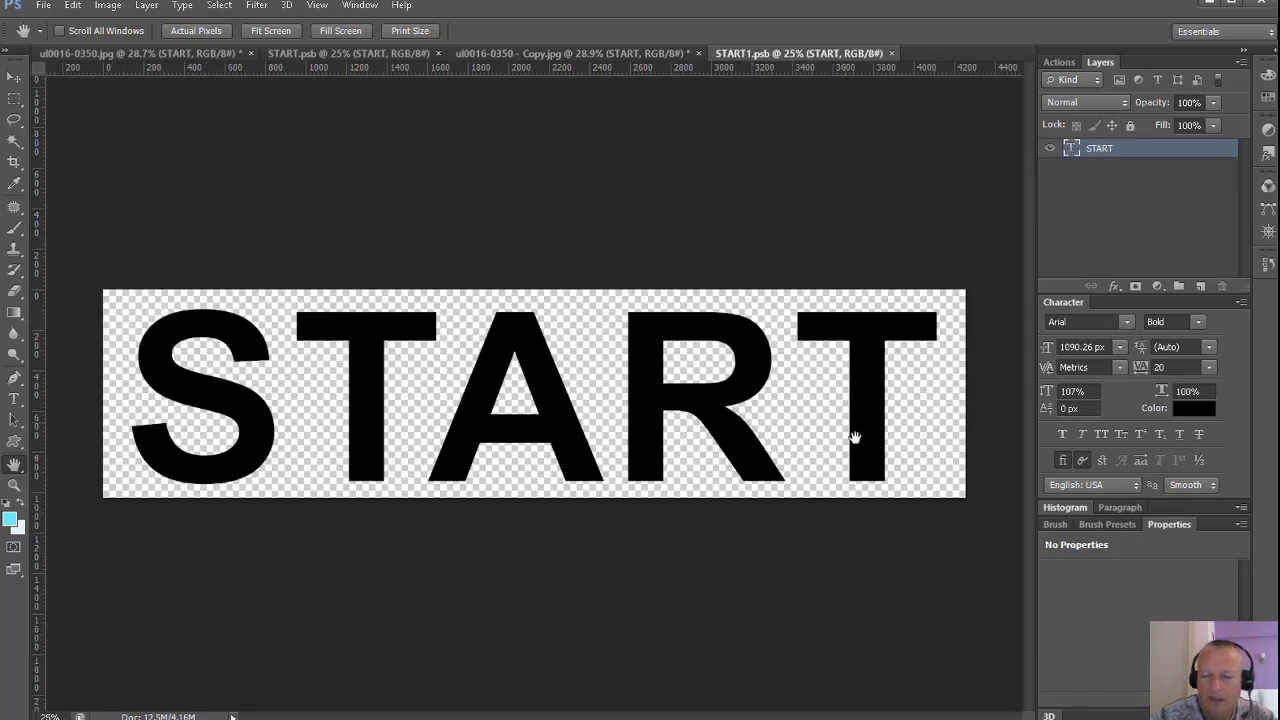
{"action": "key", "text": "ctrl+t"}
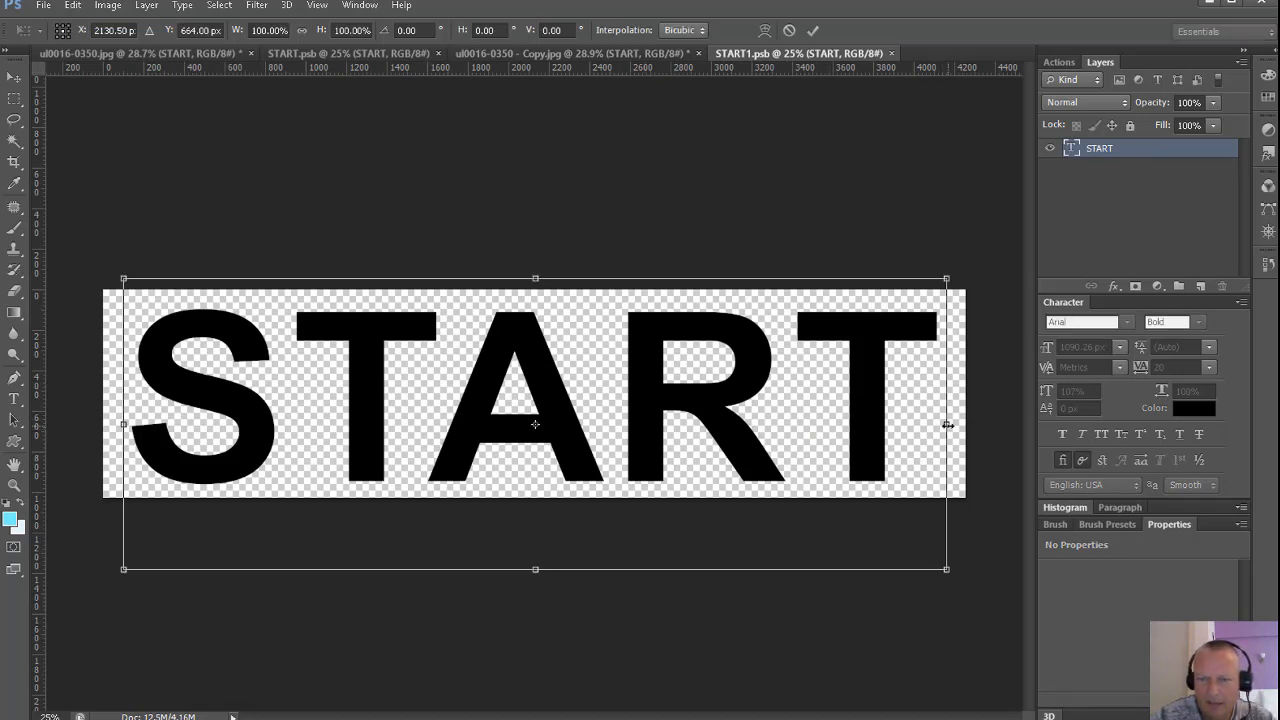
{"action": "mouse_move", "coordinate": [947, 425]}
{"action": "left_mouse_down"}
{"action": "mouse_move", "coordinate": [932, 427]}
{"action": "mouse_move", "coordinate": [944, 426]}
{"action": "left_mouse_up"}
{"action": "left_click_drag", "start_coordinate": [698, 372], "coordinate": [712, 372]}
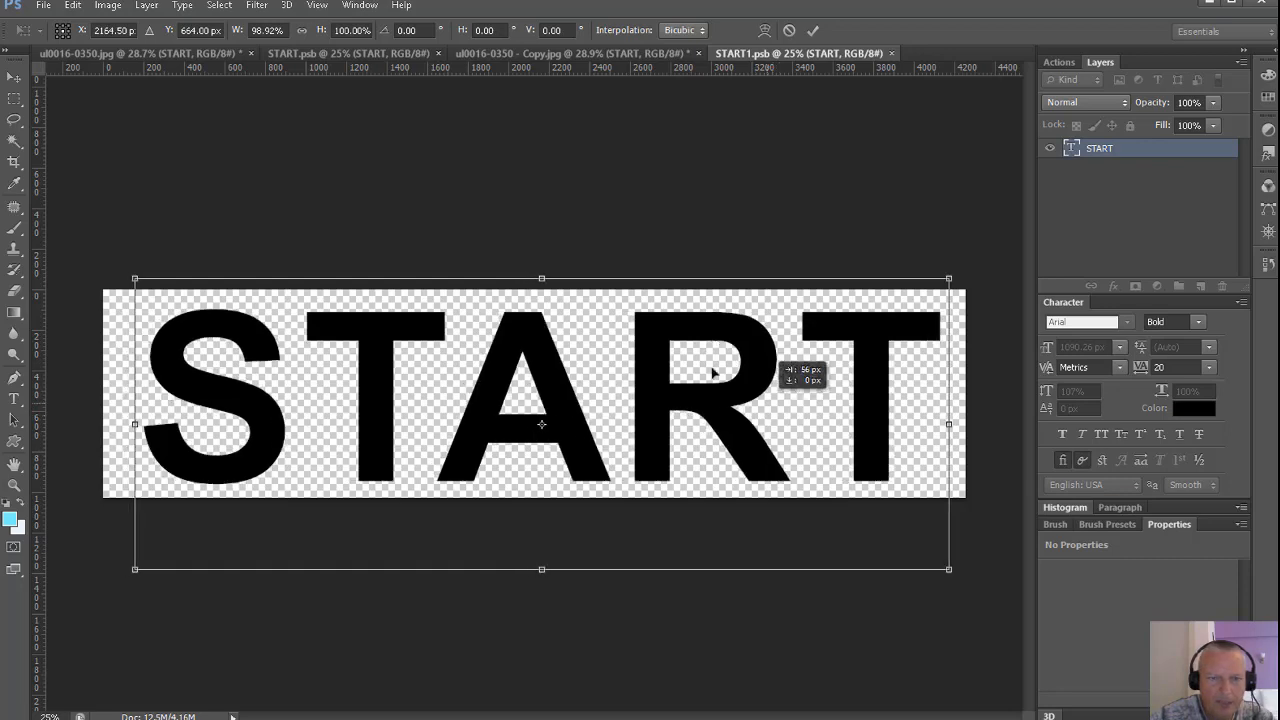
{"action": "left_click_drag", "start_coordinate": [542, 278], "coordinate": [542, 336]}
{"action": "left_click_drag", "start_coordinate": [563, 418], "coordinate": [546, 405]}
{"action": "key", "text": "Return"}
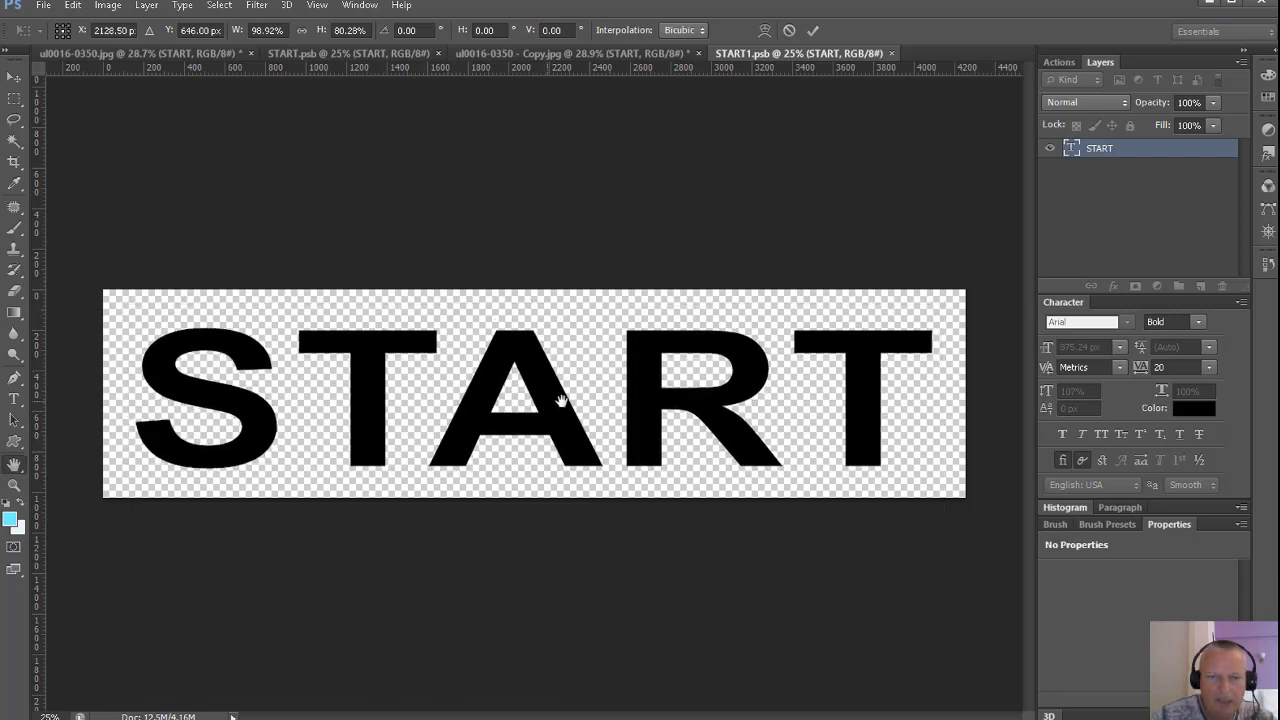
{"action": "key", "text": "h"}
{"action": "key", "text": "ctrl+s"}
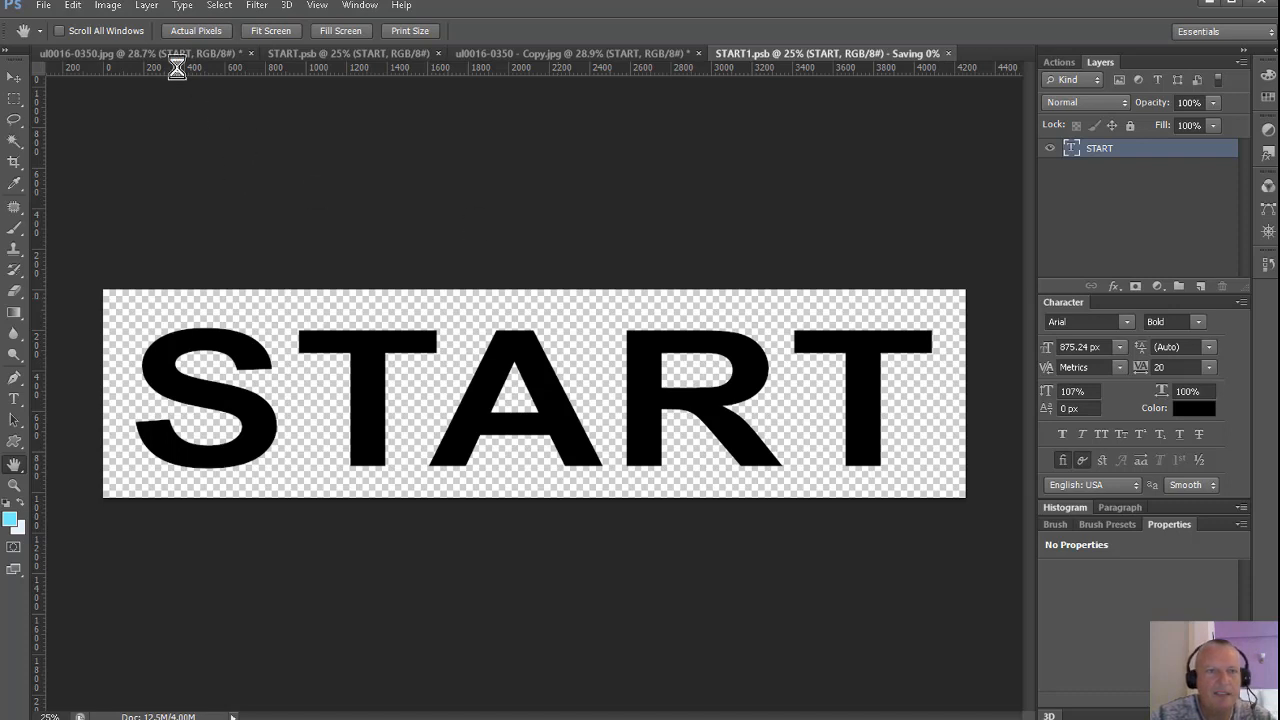
{"action": "left_click", "coordinate": [520, 52]}
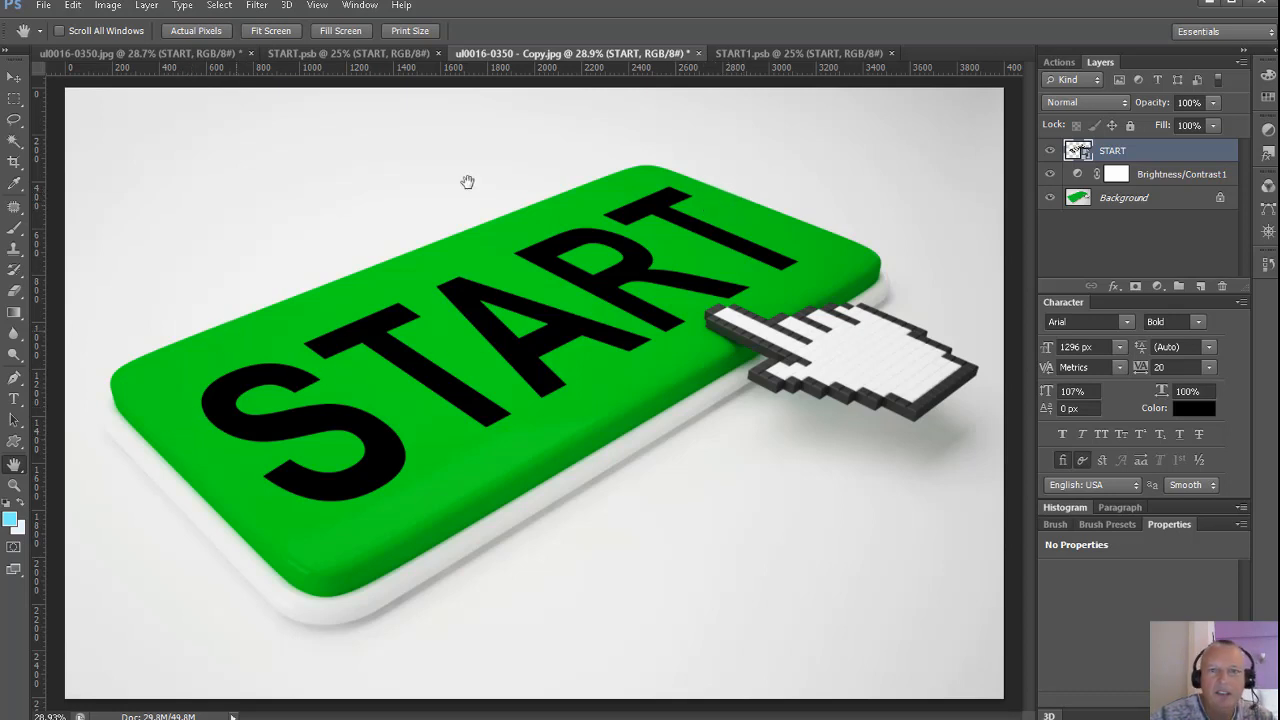
Nudge the START text slightly left in START1.psb, save it and check the button copy.
{"action": "left_click", "coordinate": [752, 52]}
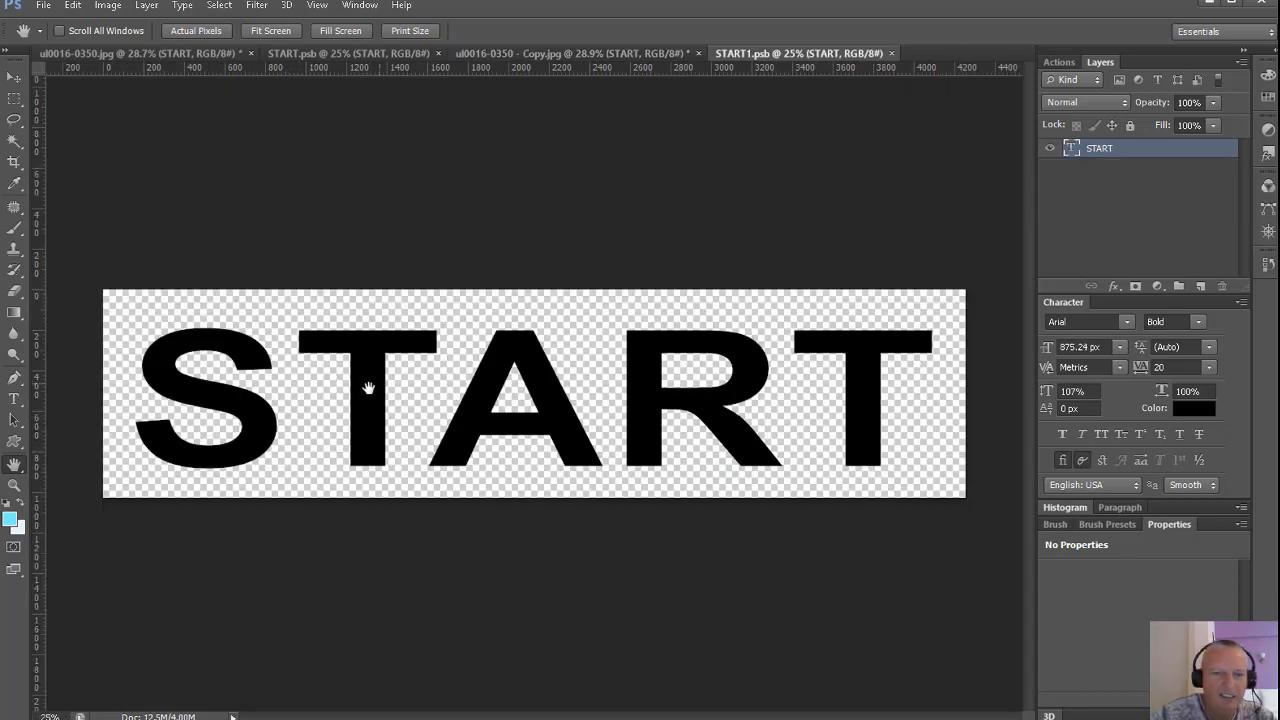
{"action": "left_click", "coordinate": [14, 77]}
{"action": "key", "text": "Left"}
{"action": "key", "text": "Left"}
{"action": "key", "text": "Left"}
{"action": "key", "text": "Left"}
{"action": "key", "text": "Left"}
{"action": "key", "text": "Left"}
{"action": "key", "text": "Left"}
{"action": "key", "text": "Left"}
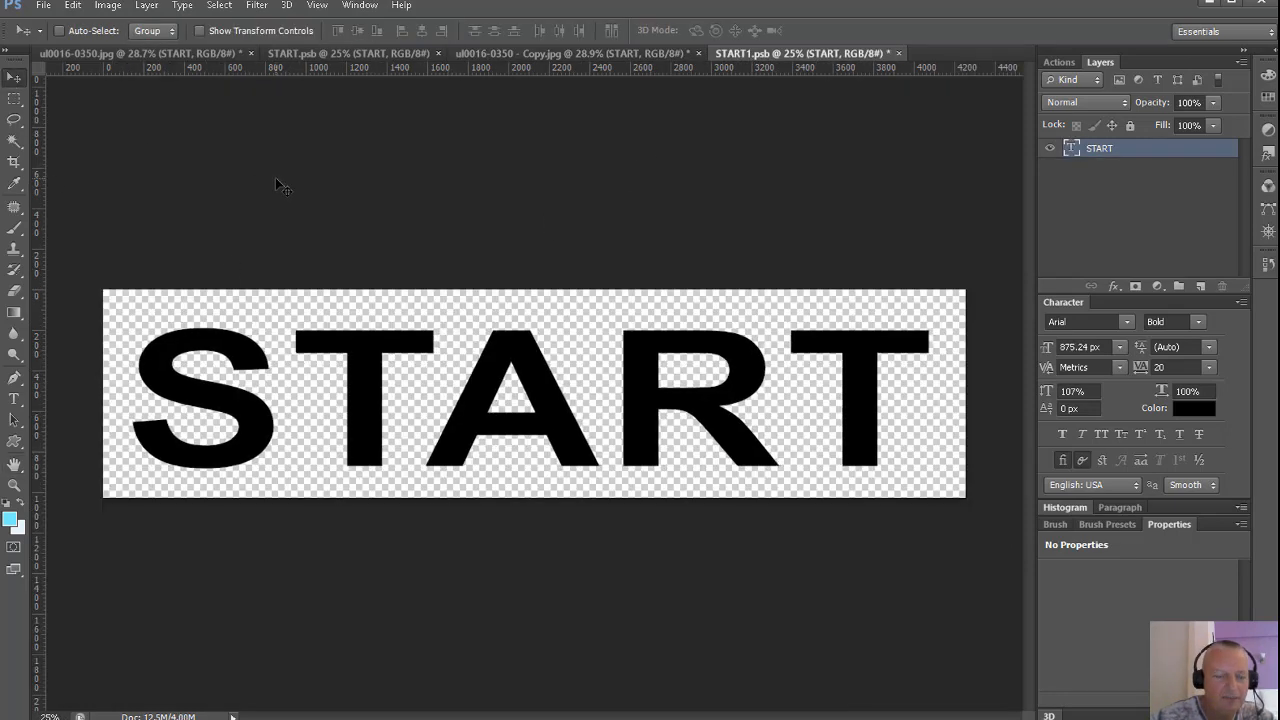
{"action": "key", "text": "ctrl+s"}
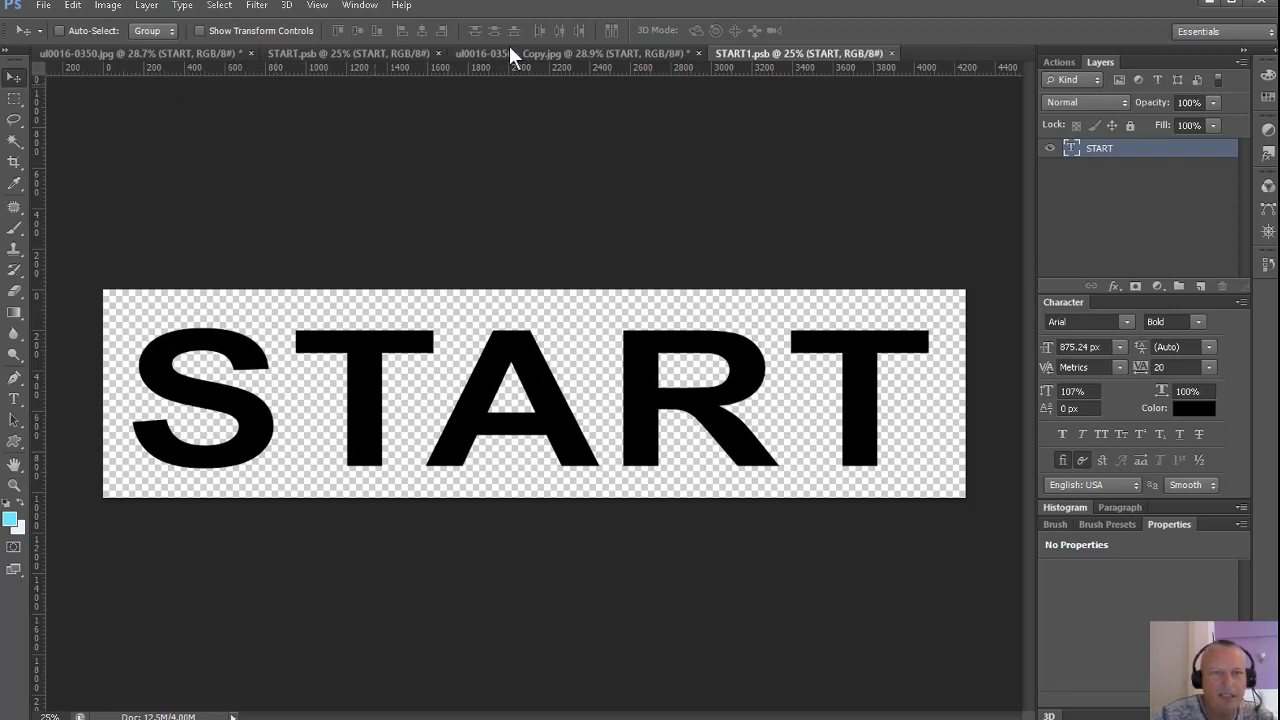
{"action": "left_click", "coordinate": [529, 53]}
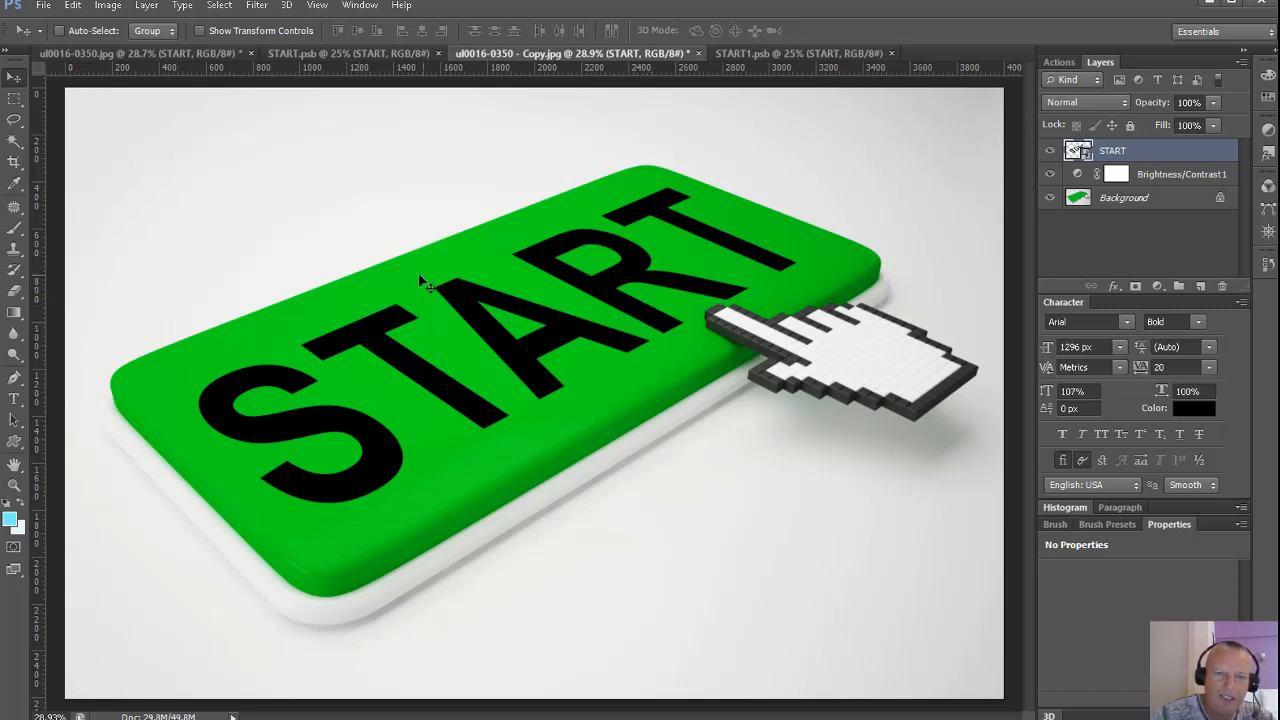
Nudge the START text slightly up in START1.psb, save it and return to the button copy.
{"action": "left_click", "coordinate": [760, 53]}
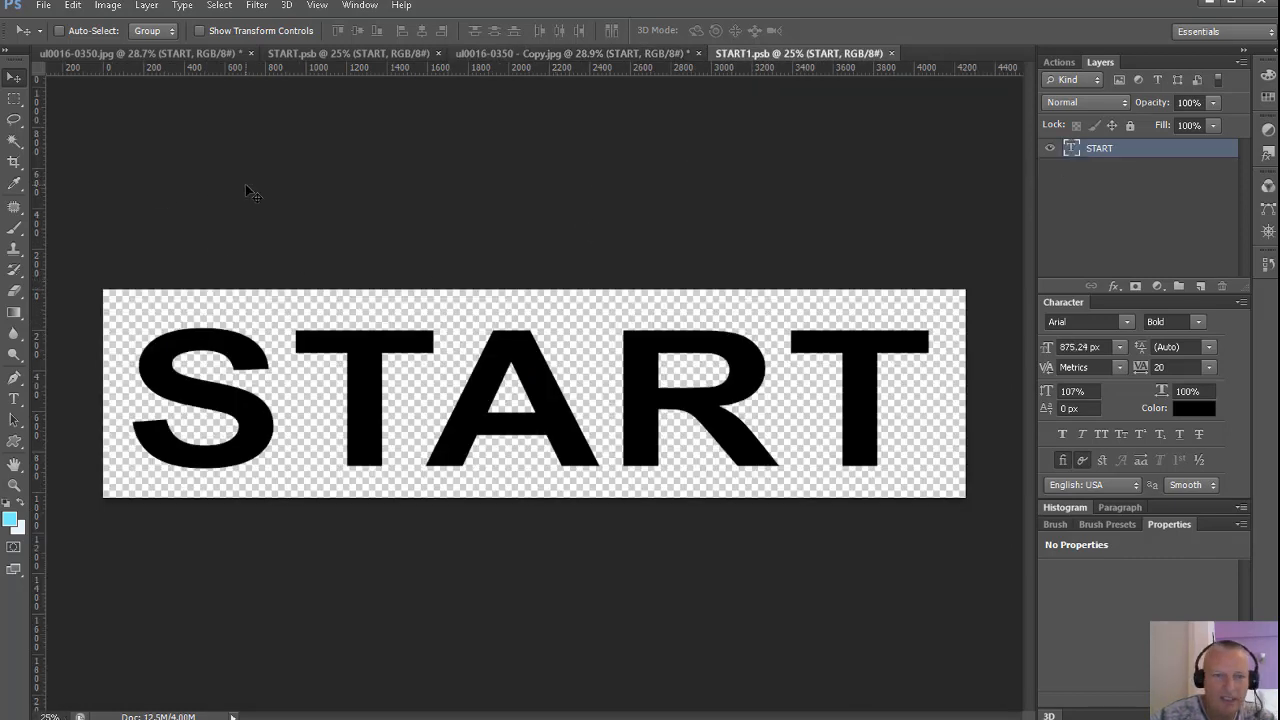
{"action": "key", "text": "shift+Up"}
{"action": "key", "text": "ctrl+s"}
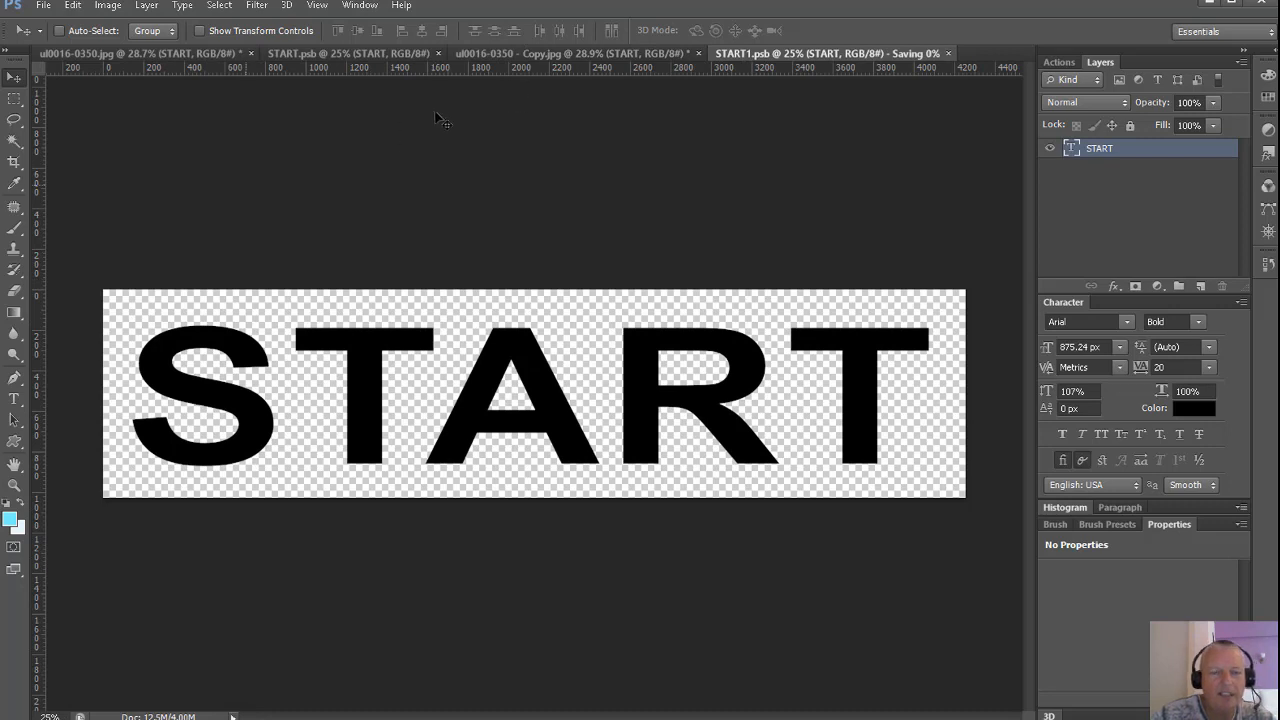
{"action": "left_click", "coordinate": [517, 55]}
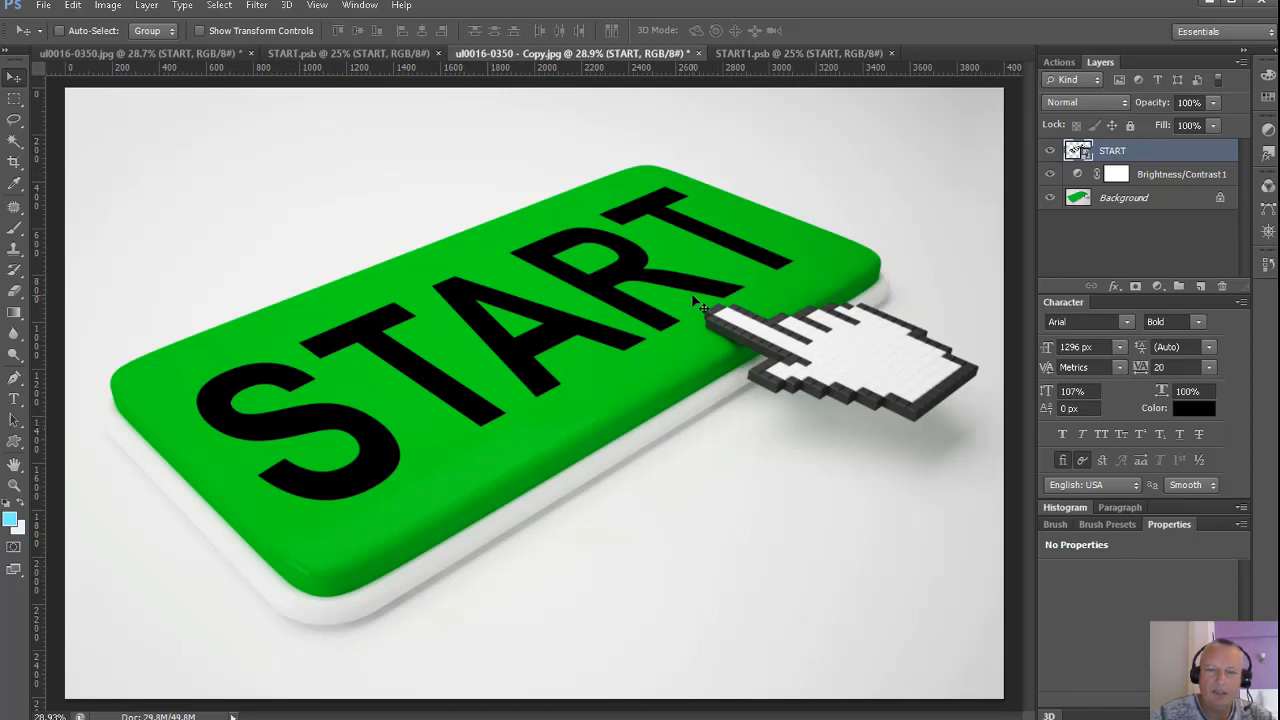
Add a Hue/Saturation adjustment directly above the Background layer and set its hue to -23.
{"action": "left_click", "coordinate": [1126, 200]}
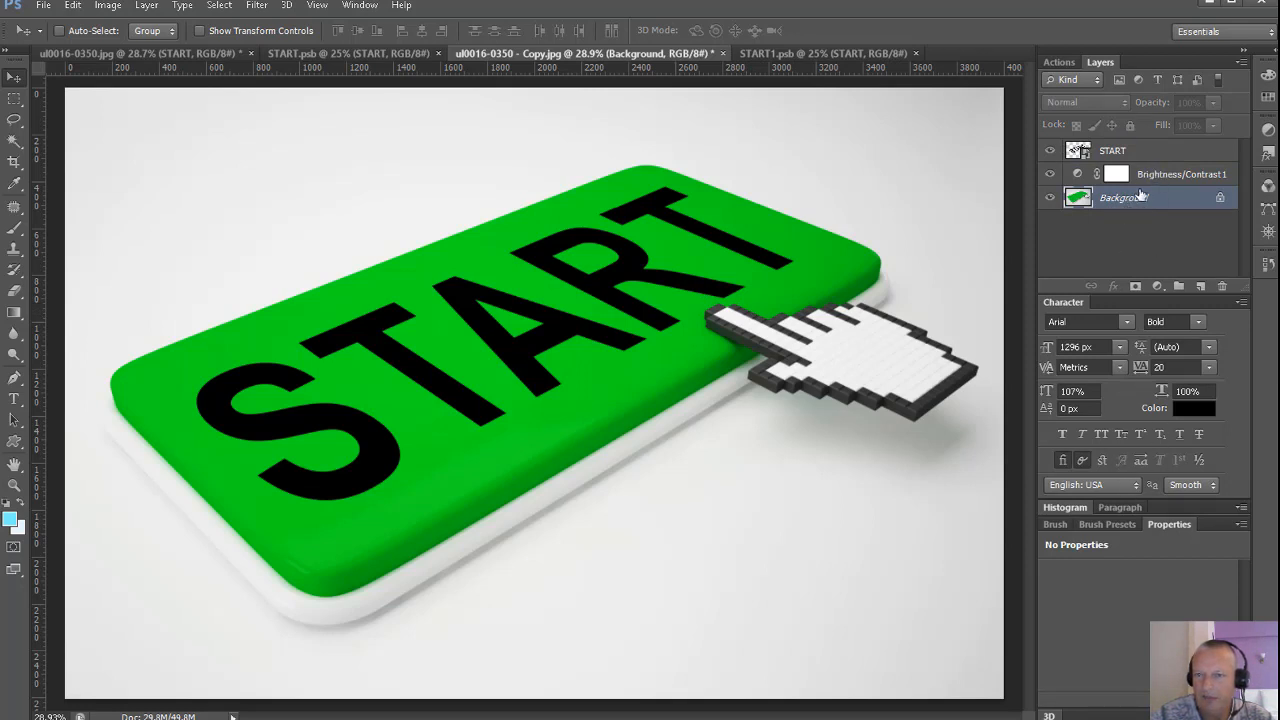
{"action": "left_click", "coordinate": [1157, 287]}
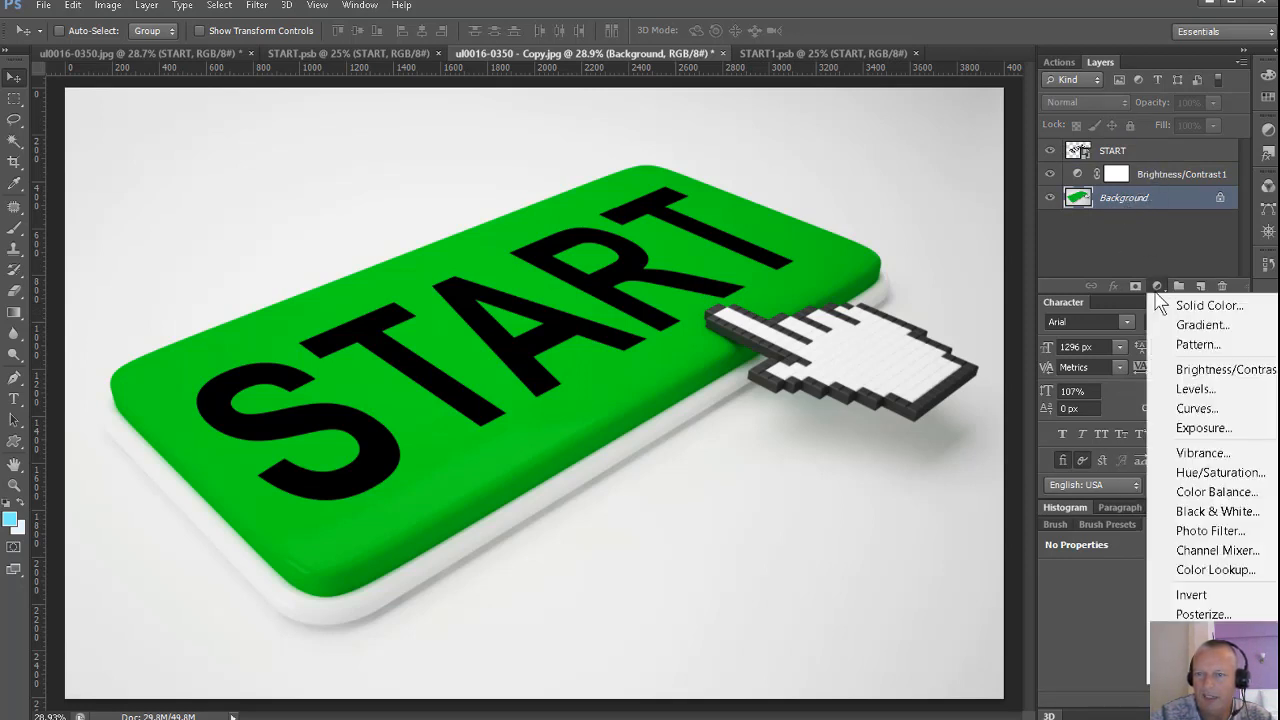
{"action": "left_click", "coordinate": [1219, 472]}
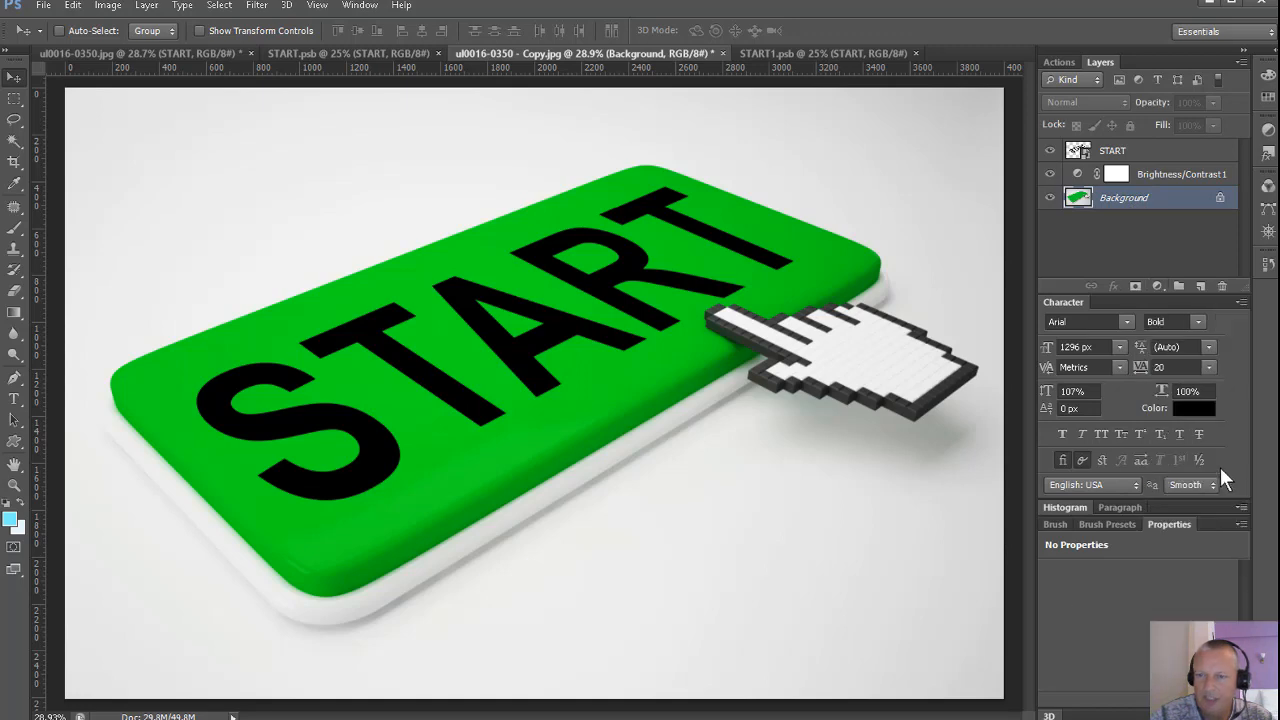
{"action": "mouse_move", "coordinate": [1145, 640]}
{"action": "left_mouse_down"}
{"action": "mouse_move", "coordinate": [1192, 638]}
{"action": "mouse_move", "coordinate": [1149, 638]}
{"action": "left_mouse_up"}
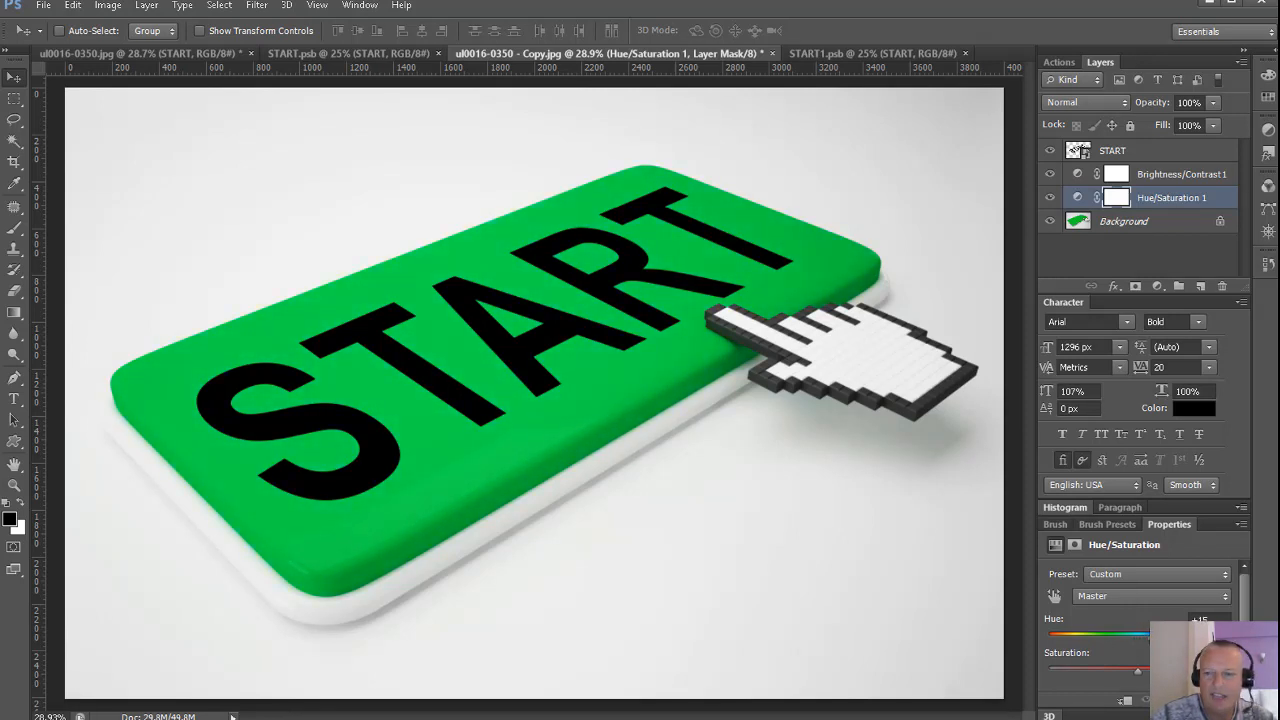
{"action": "left_click_drag", "start_coordinate": [1149, 638], "coordinate": [1120, 632]}
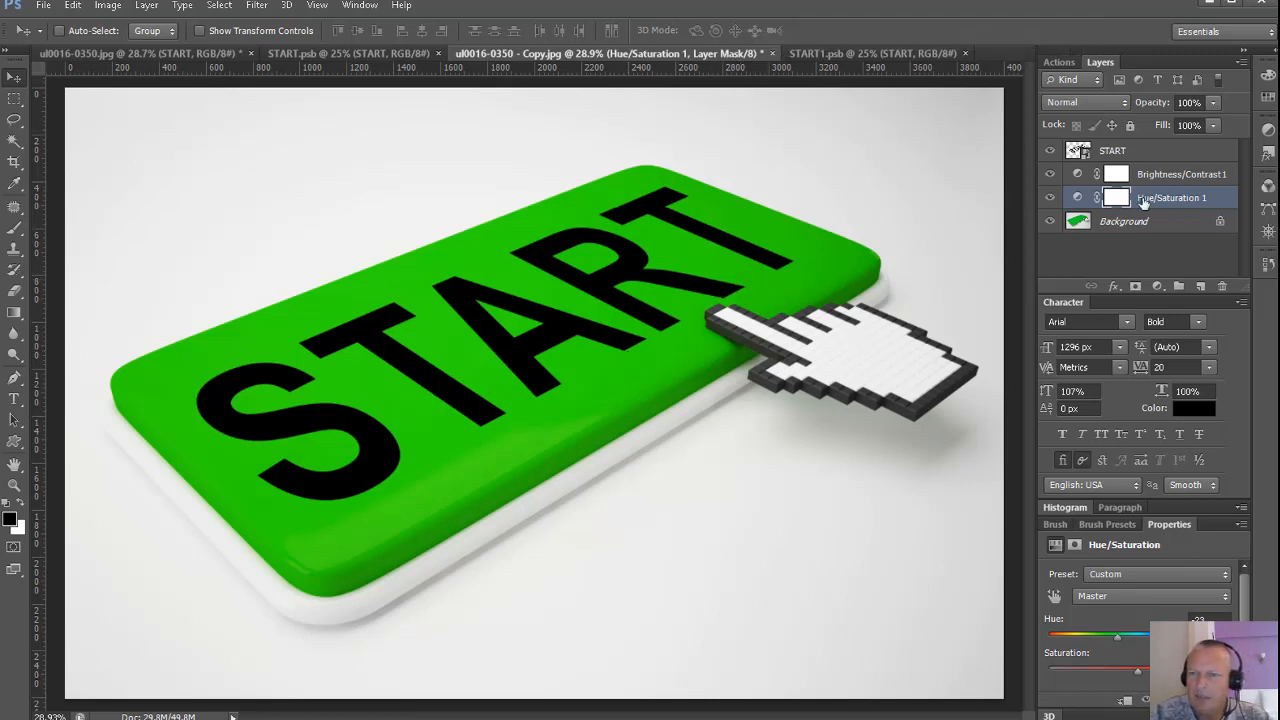
Set the START layer's opacity to 92%.
{"action": "left_click", "coordinate": [1145, 158]}
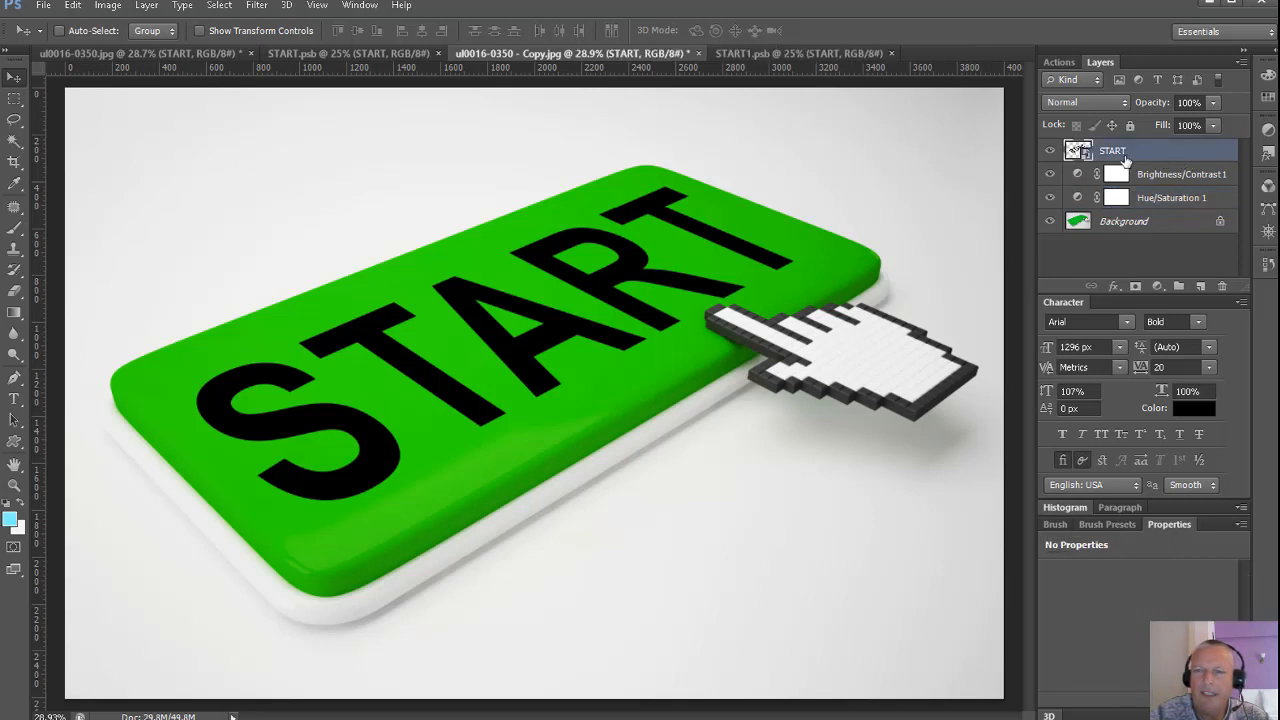
{"action": "left_click", "coordinate": [1213, 103]}
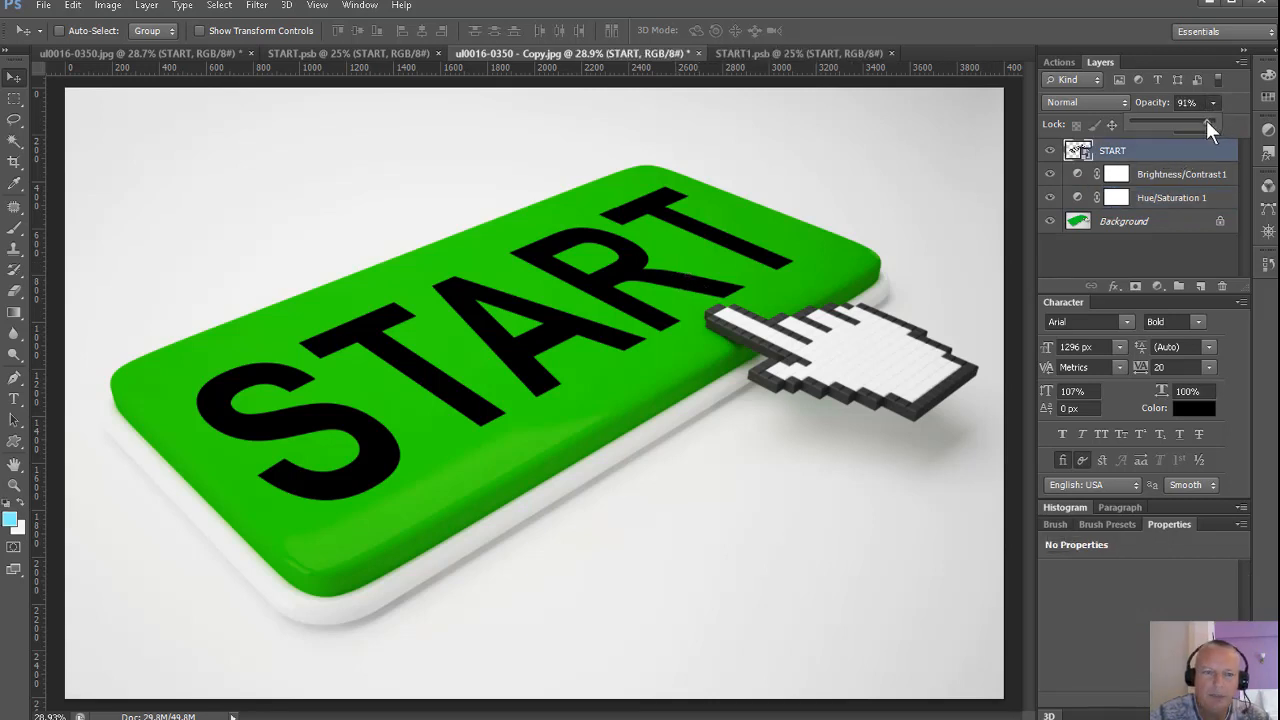
{"action": "mouse_move", "coordinate": [1206, 120]}
{"action": "left_mouse_down"}
{"action": "mouse_move", "coordinate": [1191, 124]}
{"action": "mouse_move", "coordinate": [1207, 129]}
{"action": "left_mouse_up"}
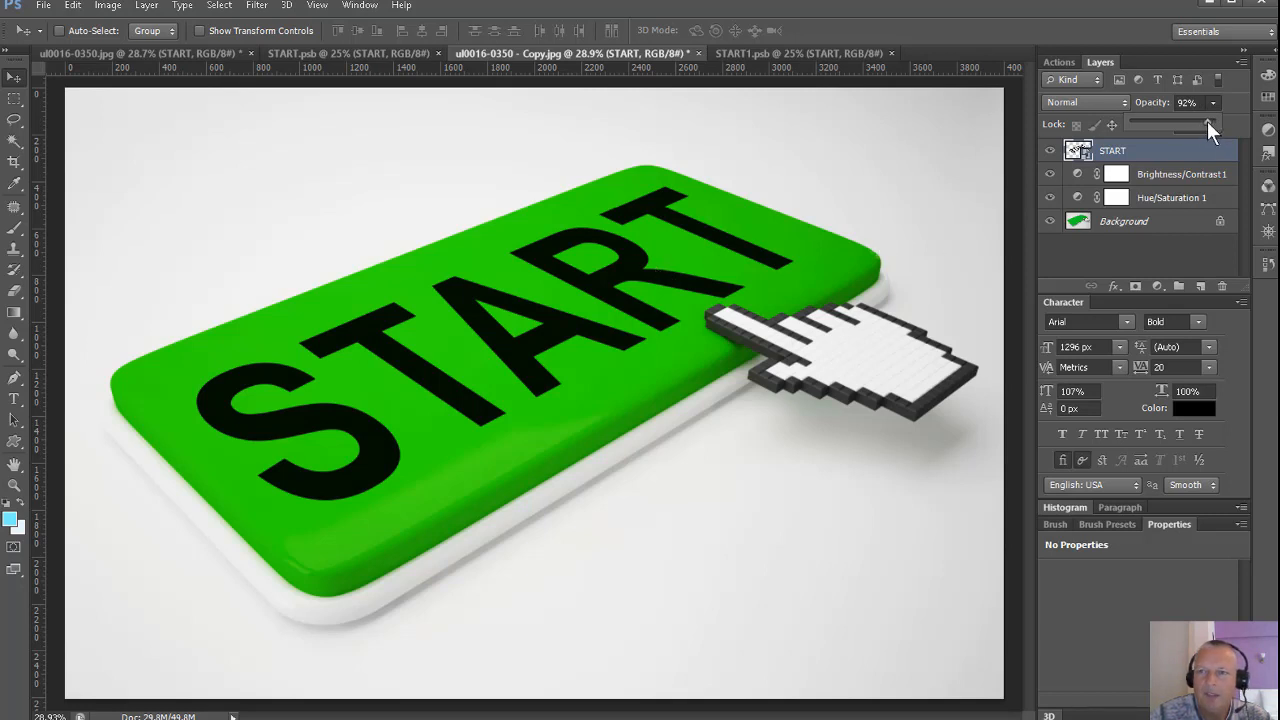
{"action": "left_click_drag", "start_coordinate": [1208, 128], "coordinate": [1202, 129]}
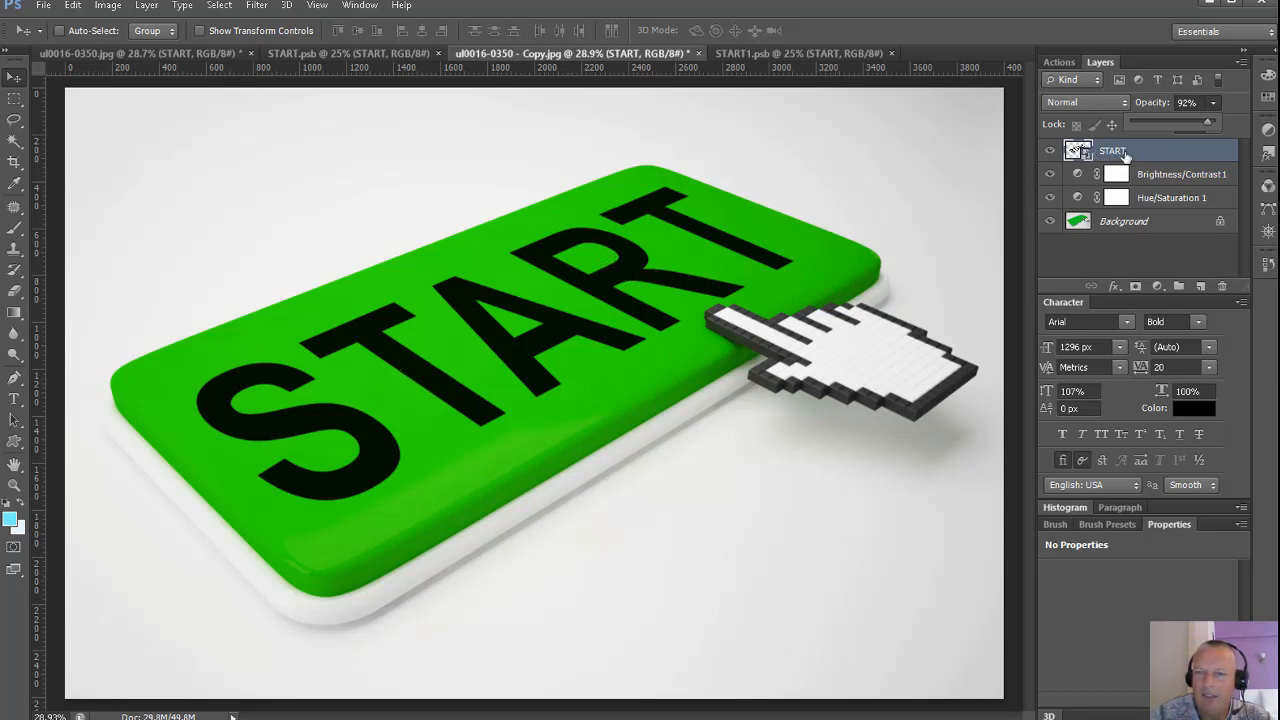
{"action": "left_click", "coordinate": [1176, 157]}
Enable the Bevel & Emboss layer style on START and show its settings.
{"action": "double_click", "coordinate": [1176, 155]}
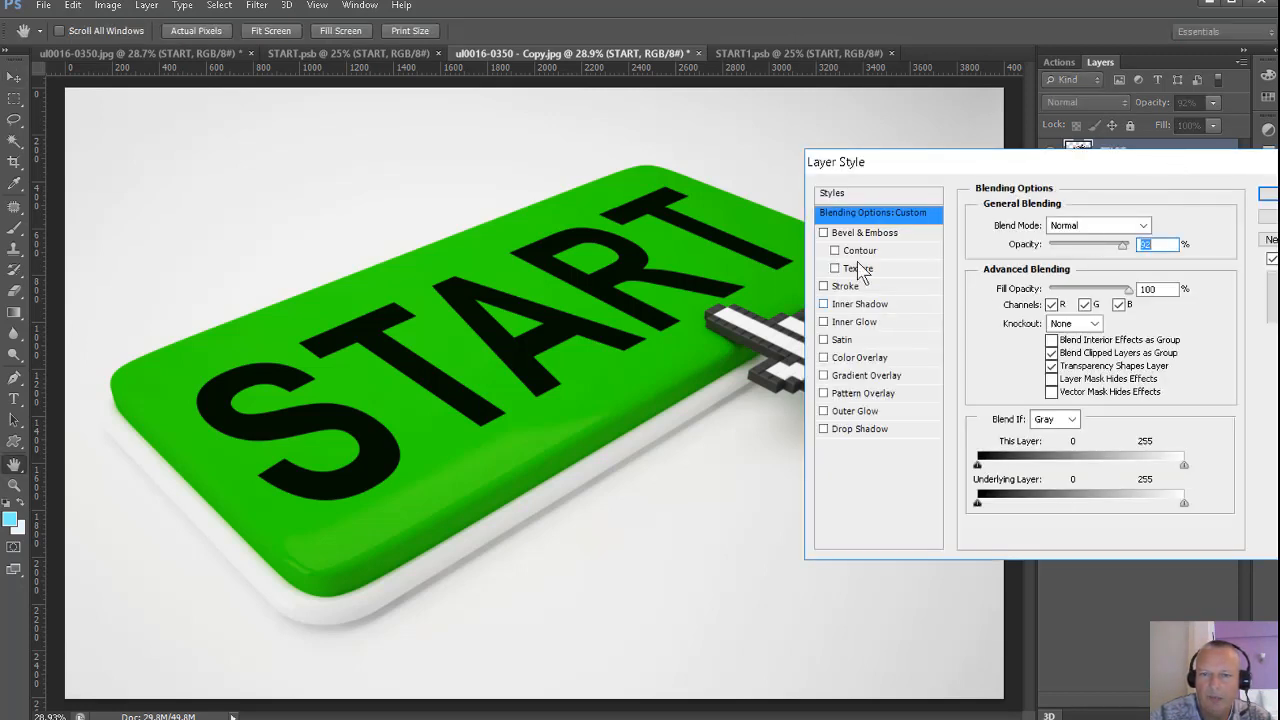
{"action": "left_click", "coordinate": [824, 233]}
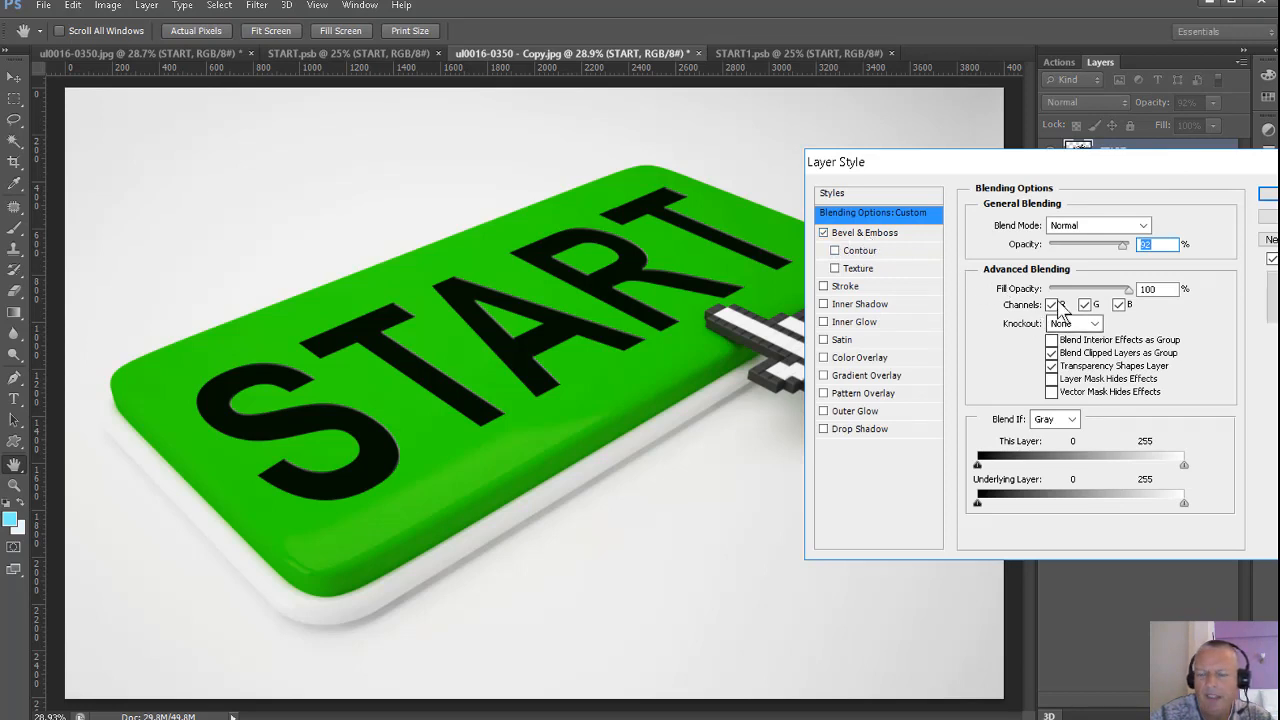
{"action": "left_click", "coordinate": [873, 233]}
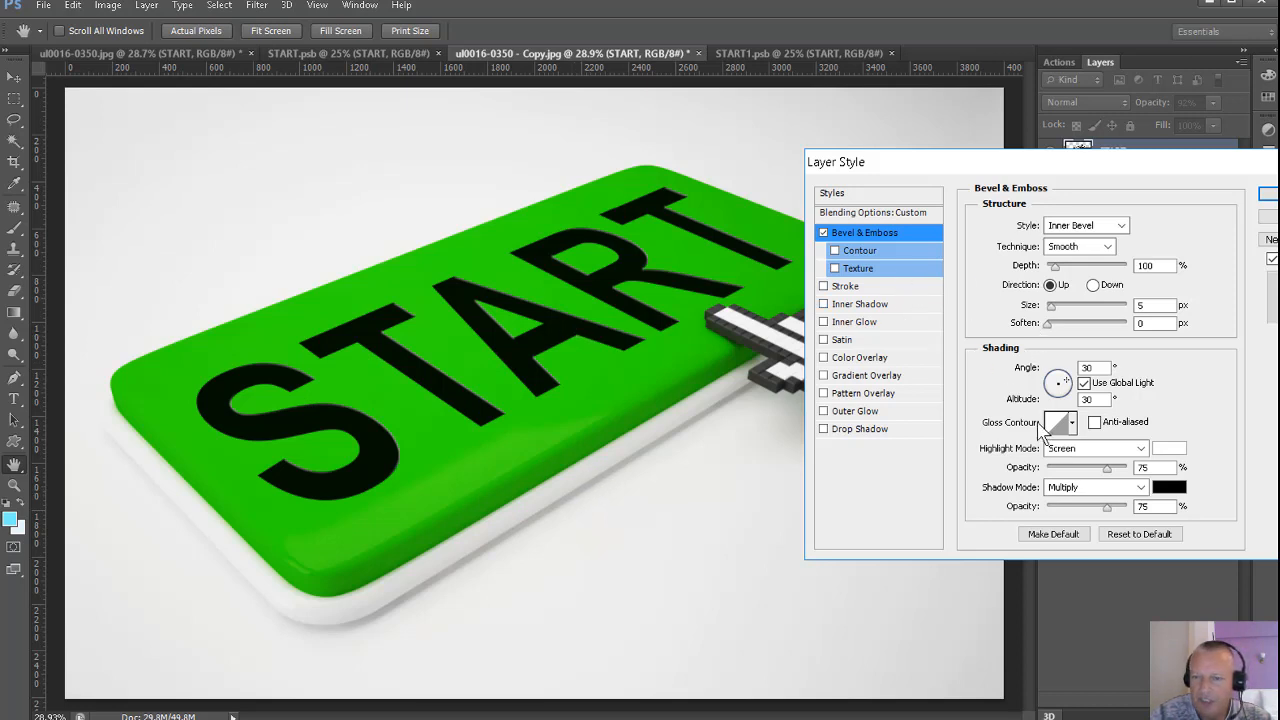
Set START's bevel to a 35° shading angle, 0° altitude and a depth of about 300%, trying other angles and depths.
{"action": "left_click_drag", "start_coordinate": [1075, 392], "coordinate": [1049, 379]}
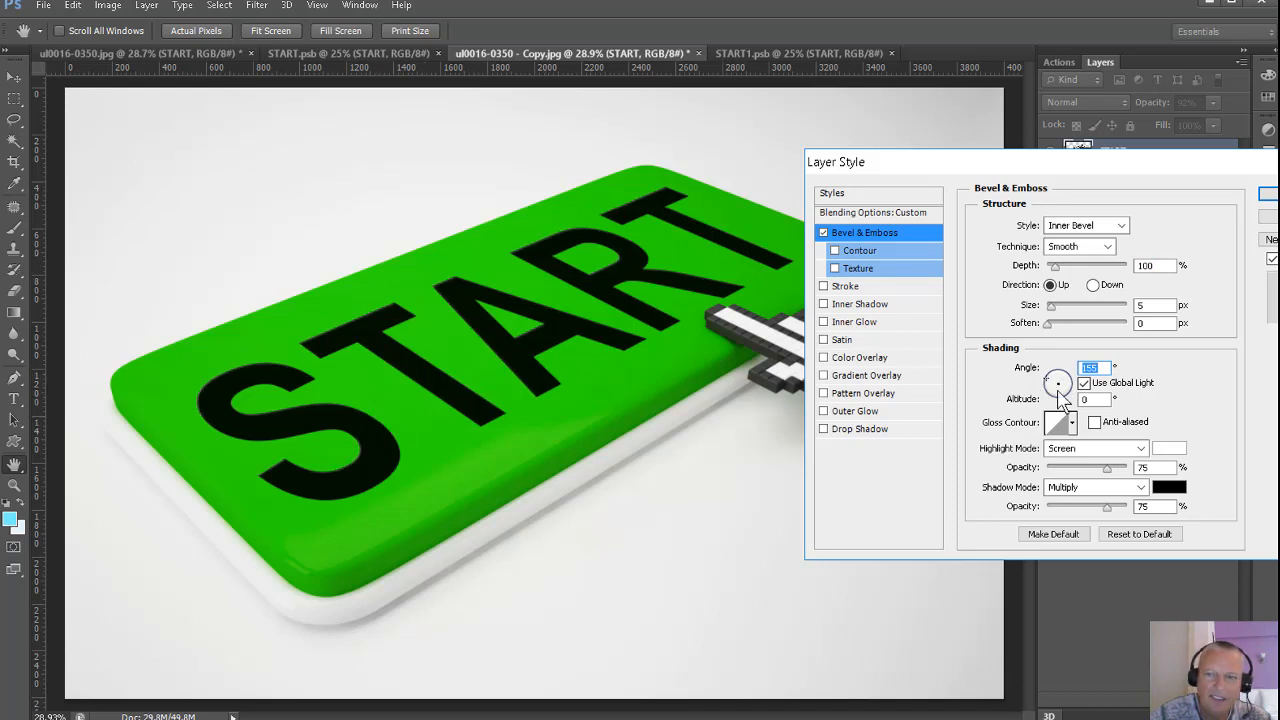
{"action": "left_click_drag", "start_coordinate": [1054, 268], "coordinate": [1066, 272]}
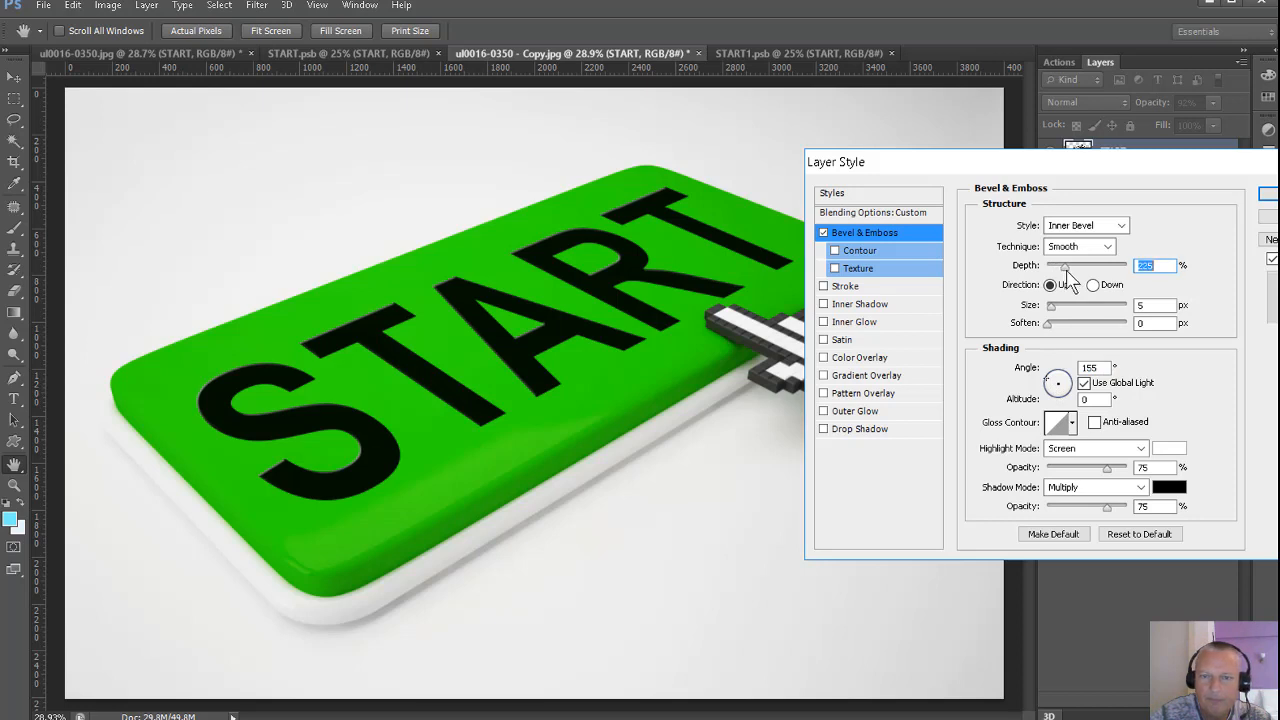
{"action": "left_click_drag", "start_coordinate": [1068, 381], "coordinate": [1070, 369]}
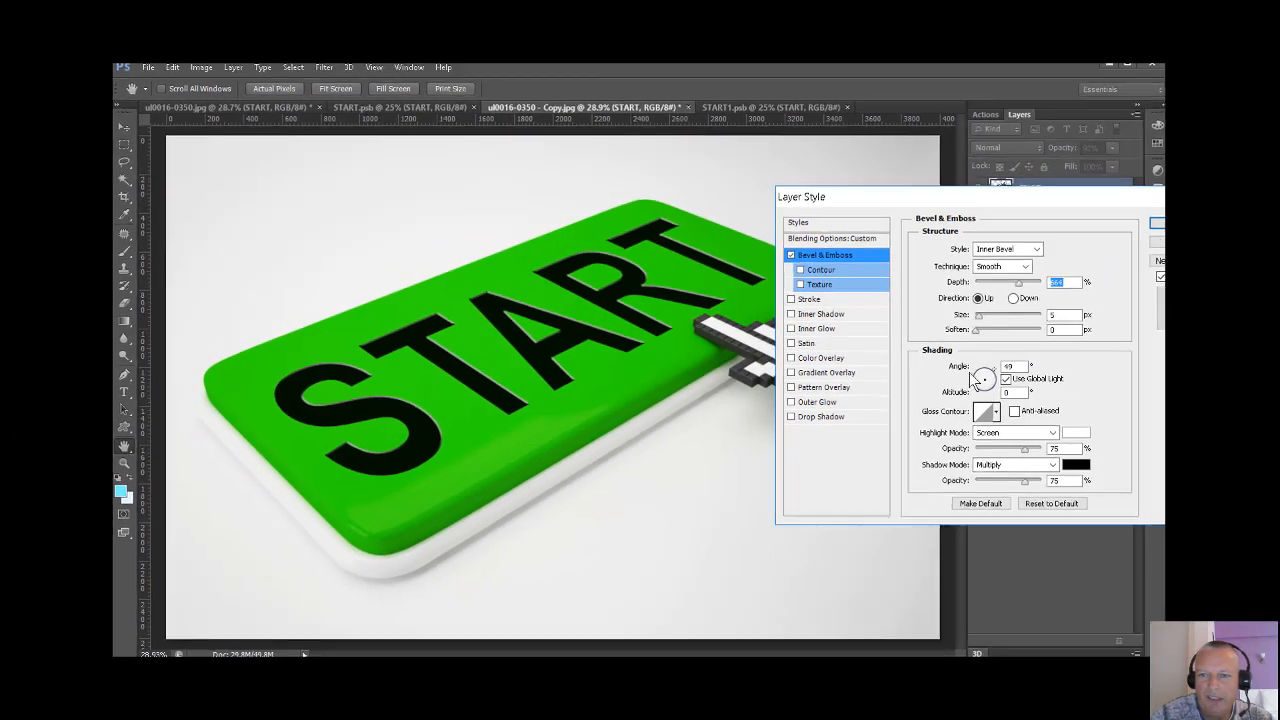
{"action": "left_click", "coordinate": [977, 376]}
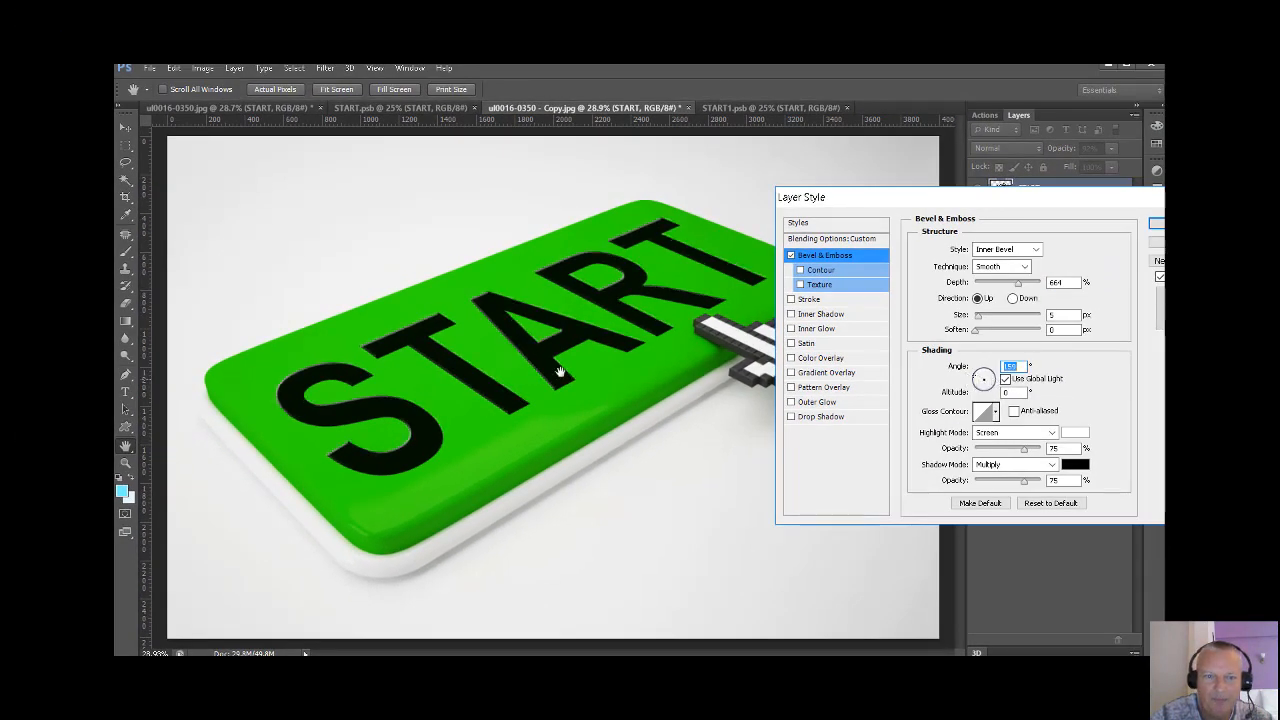
{"action": "left_click_drag", "start_coordinate": [996, 384], "coordinate": [993, 388]}
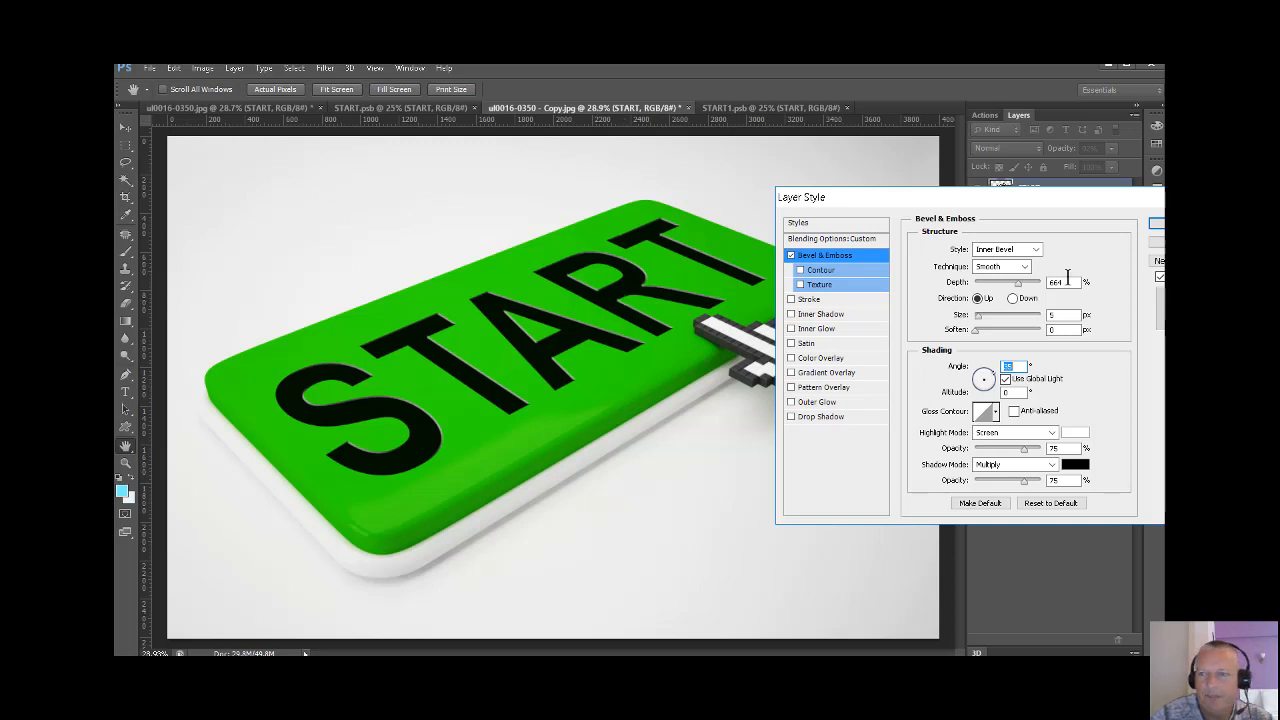
{"action": "left_click_drag", "start_coordinate": [1020, 287], "coordinate": [998, 288]}
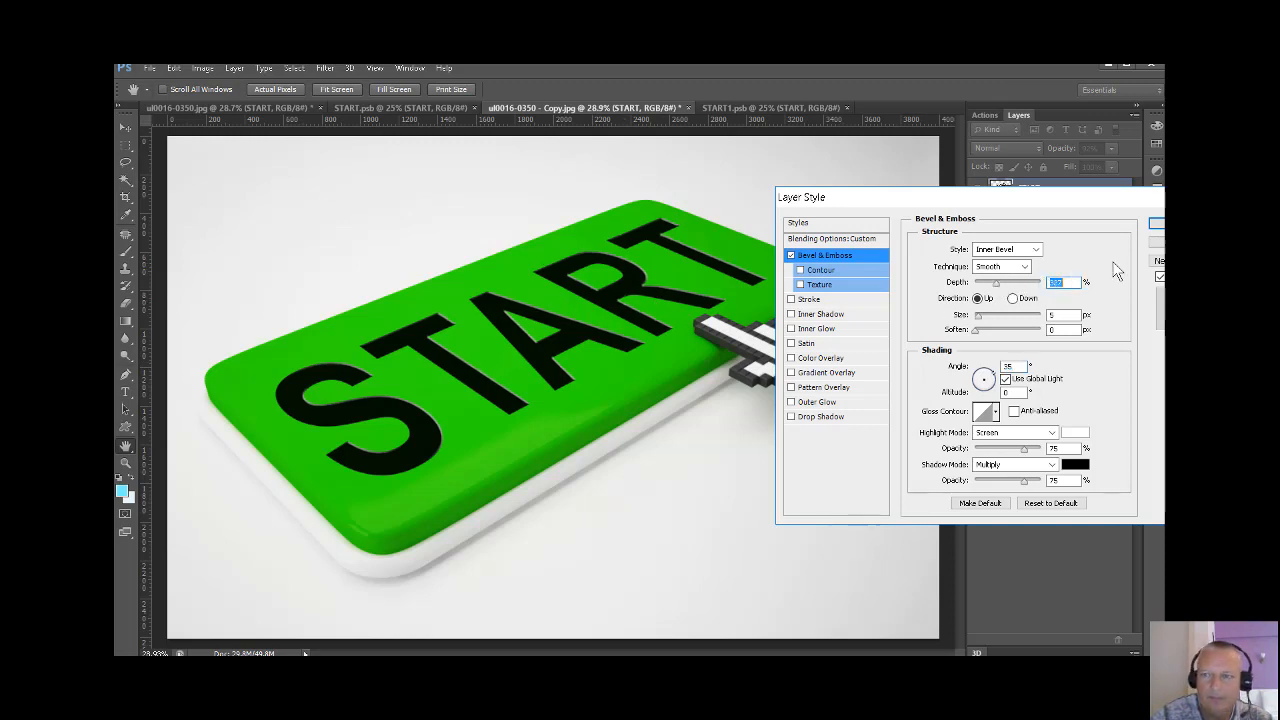